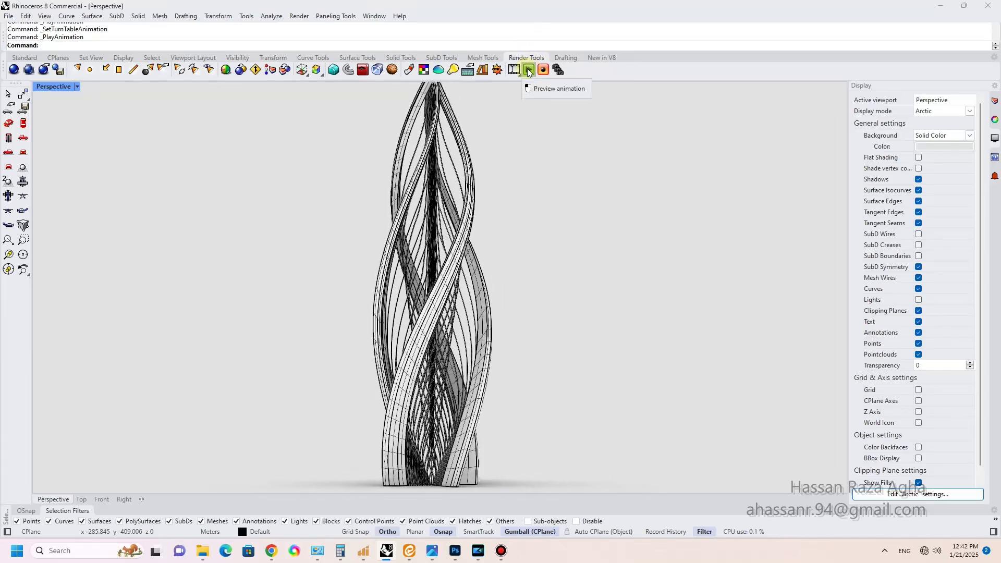
Draw a vertical 150 m polyline upward from the origin in the Front view.
mouse_move(598, 4)
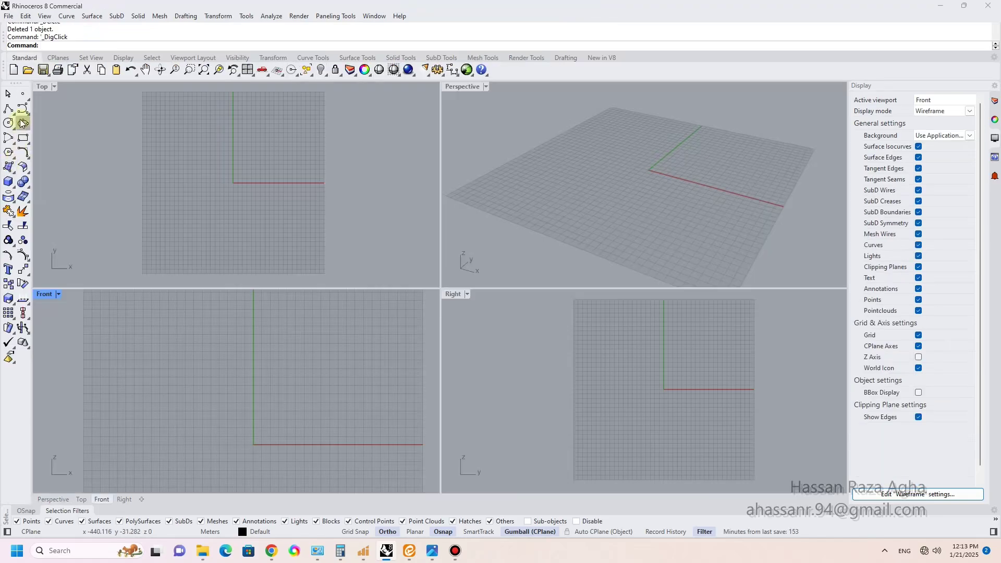
click(23, 123)
text(0)
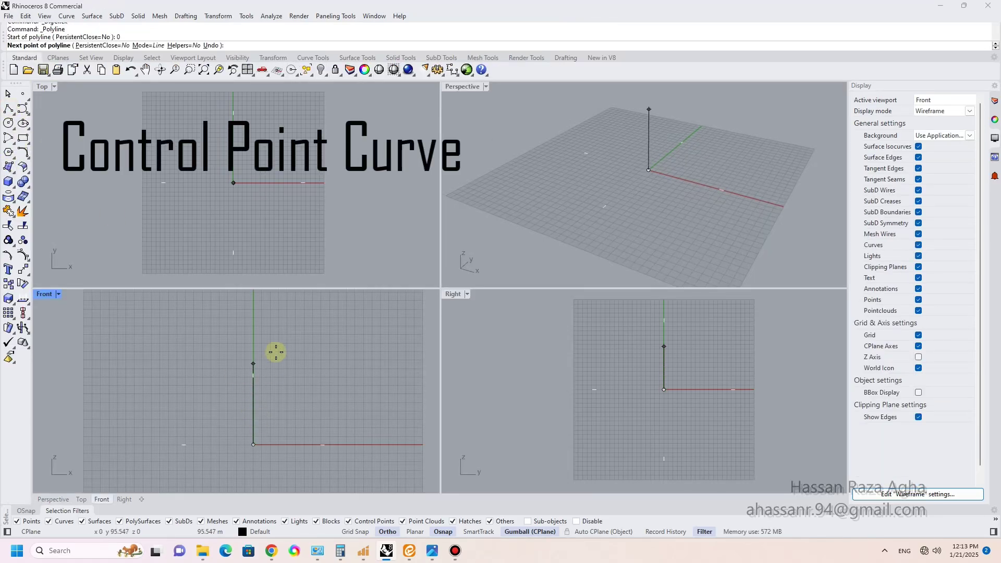
text(1)
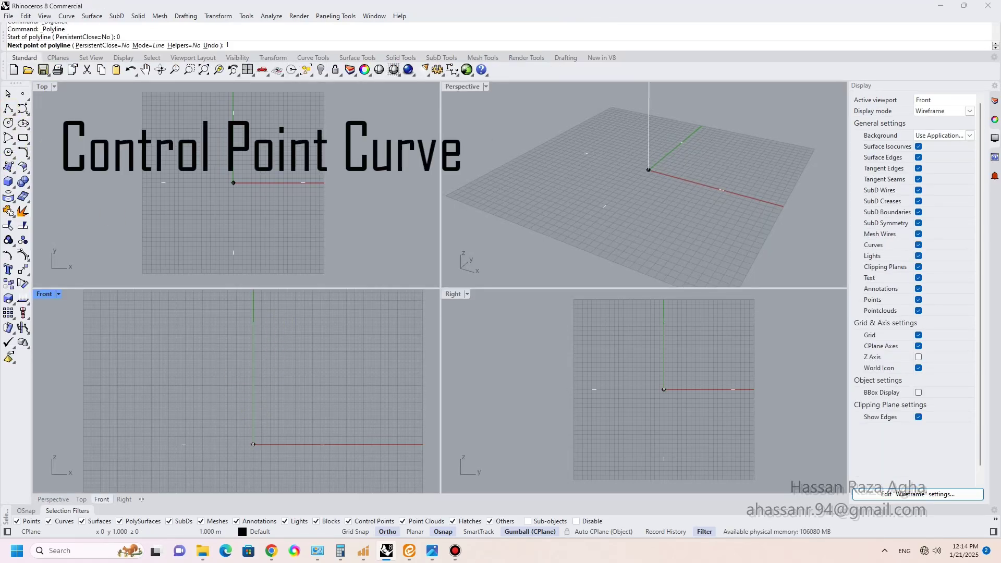
text(50)
key(Return)
click(281, 322)
right_click(283, 323)
Draw a 20 m horizontal polyline from the origin along the negative X direction.
right_click(283, 324)
click(253, 445)
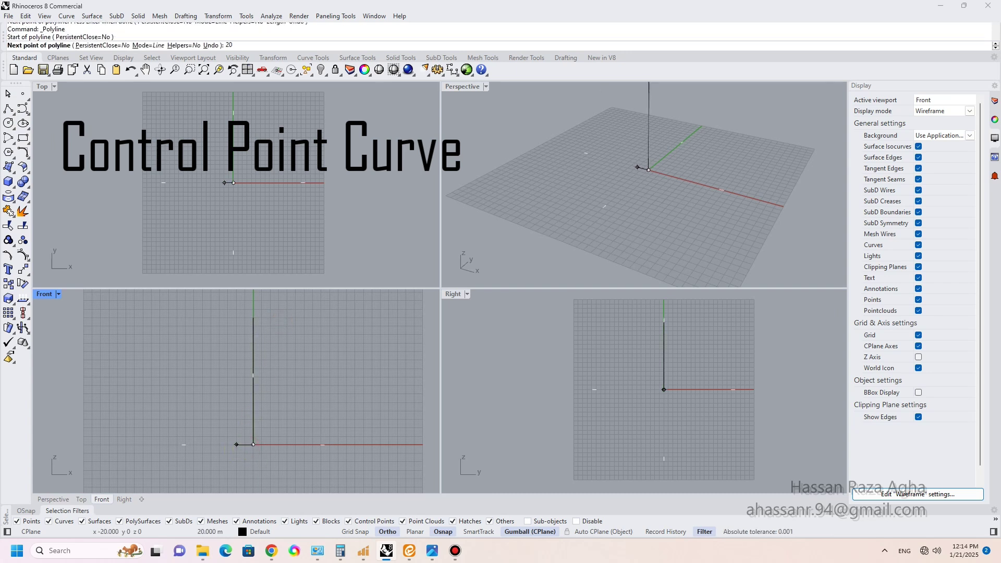
key(Return)
key(Return)
key(Return)
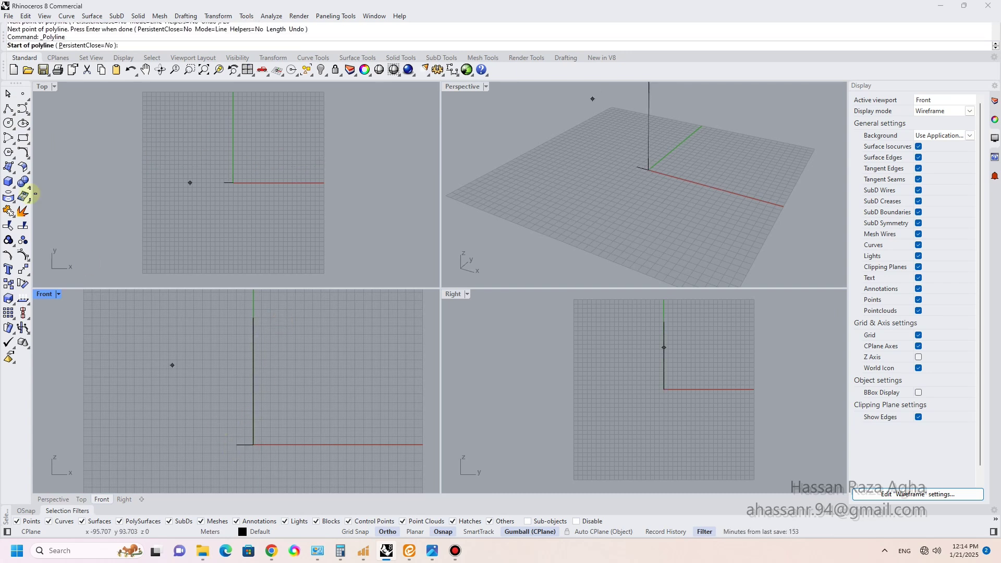
Draw an outward-bulging control point curve from the outer end of the base line to the top of the vertical line.
click(23, 108)
click(237, 444)
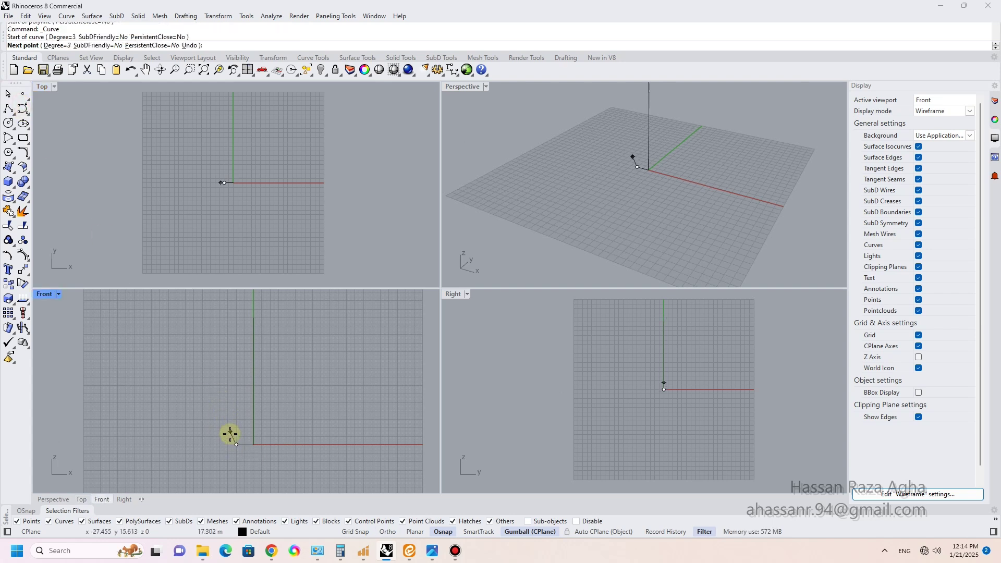
click(228, 420)
click(223, 381)
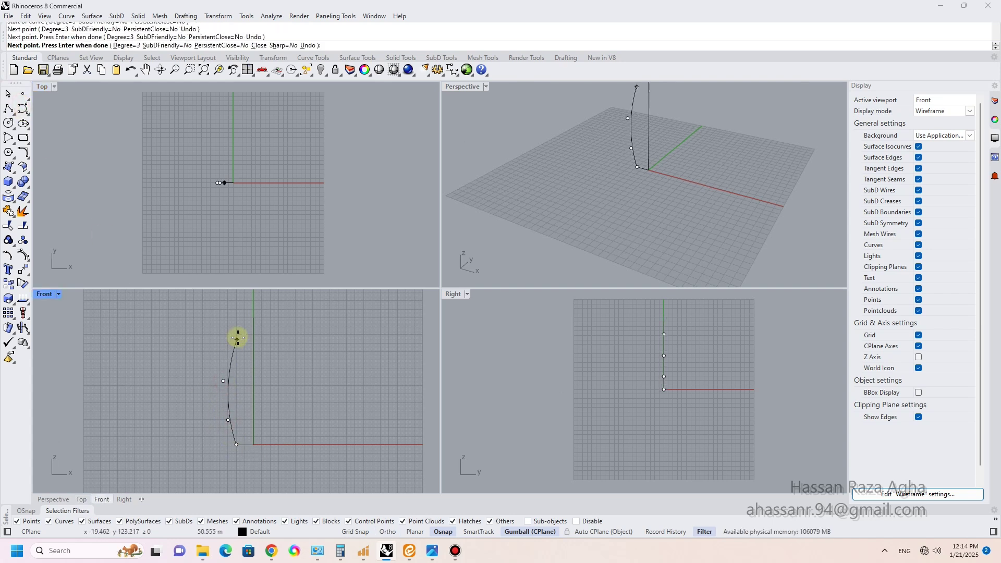
click(233, 338)
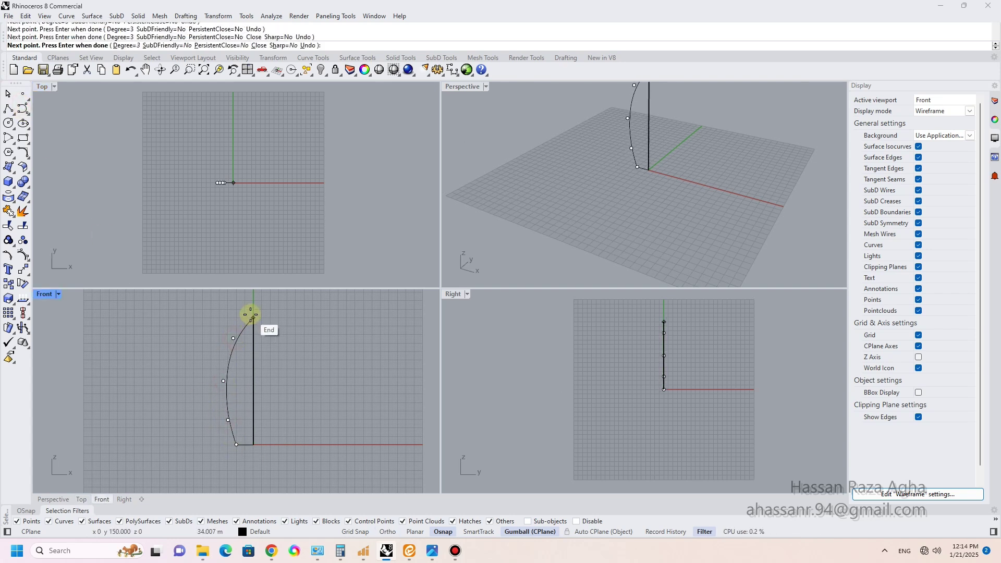
click(251, 317)
key(Return)
Adjust the three middle control points of the profile curve to smooth its bulge and pull it slightly toward the vertical line.
click(223, 389)
drag(233, 338, 238, 315)
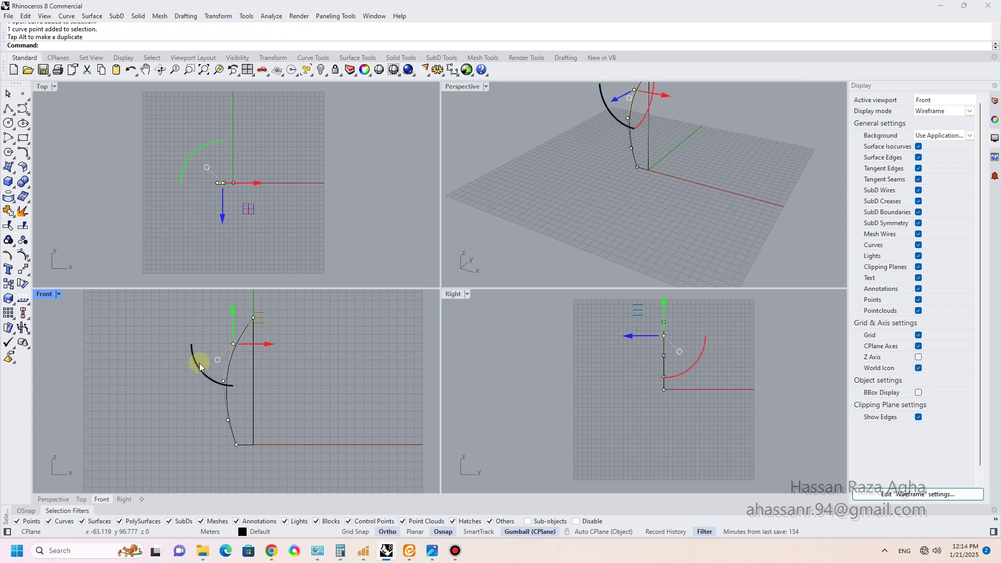
drag(223, 394, 257, 381)
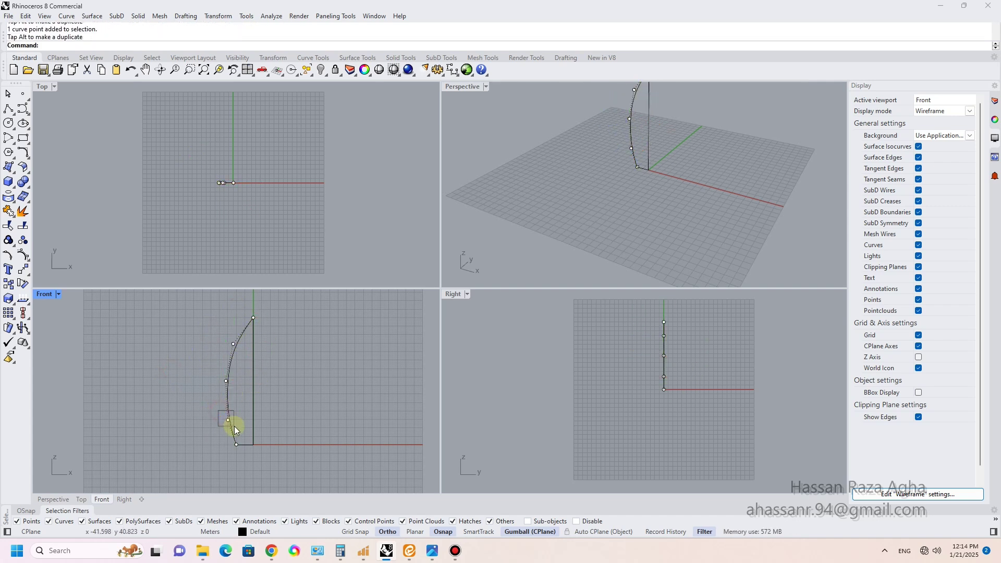
drag(234, 426, 255, 421)
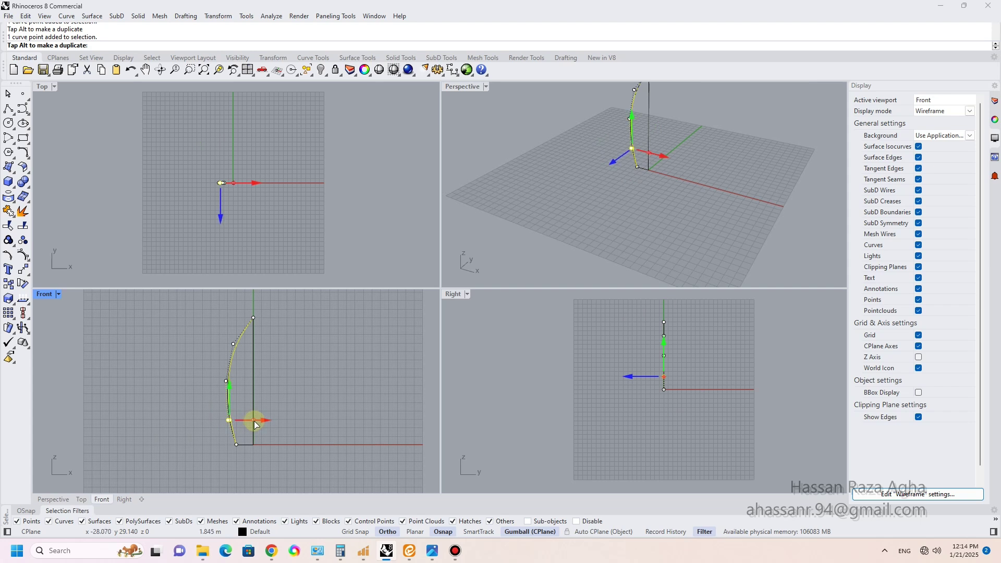
drag(255, 423, 247, 398)
drag(241, 345, 233, 320)
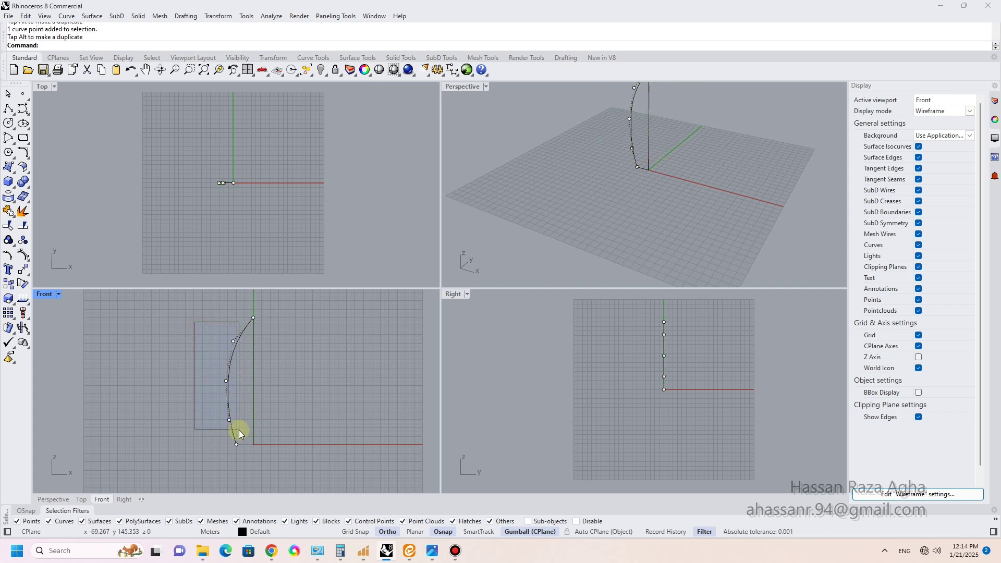
drag(239, 430, 239, 429)
drag(263, 380, 265, 381)
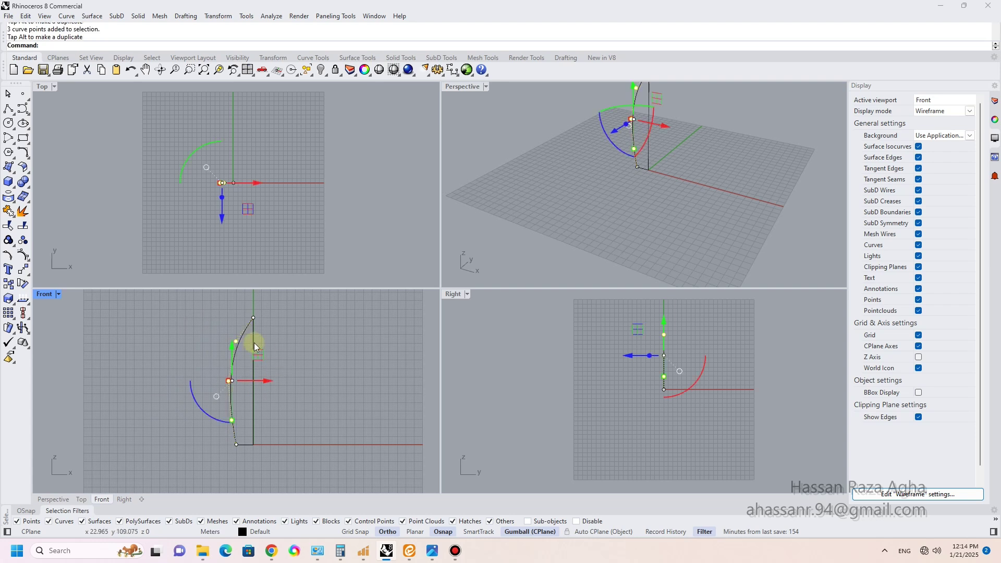
click(297, 368)
Move the profile curve's lowest control point inward along the base line toward the axis.
click(233, 428)
drag(217, 434, 242, 456)
click(268, 444)
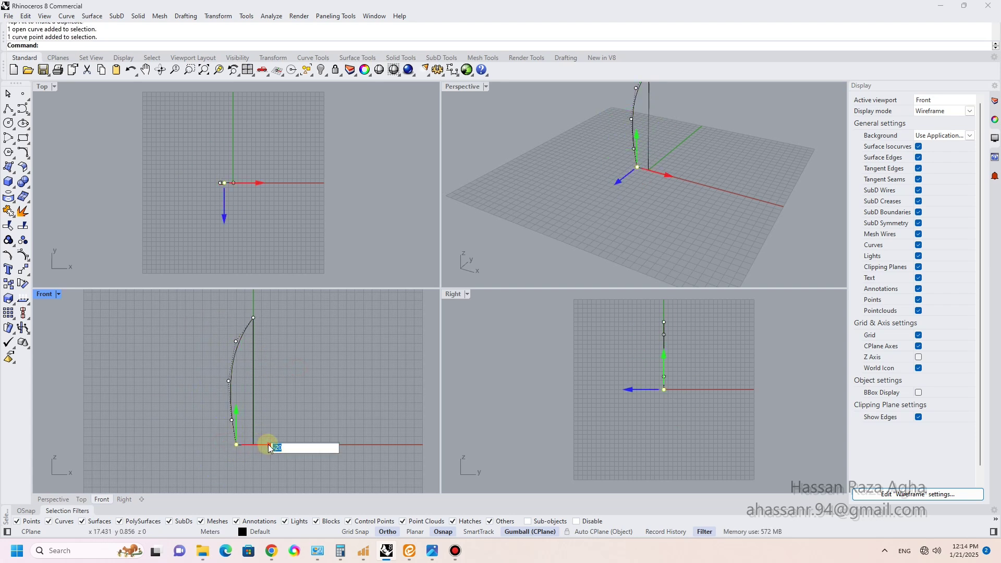
key(Return)
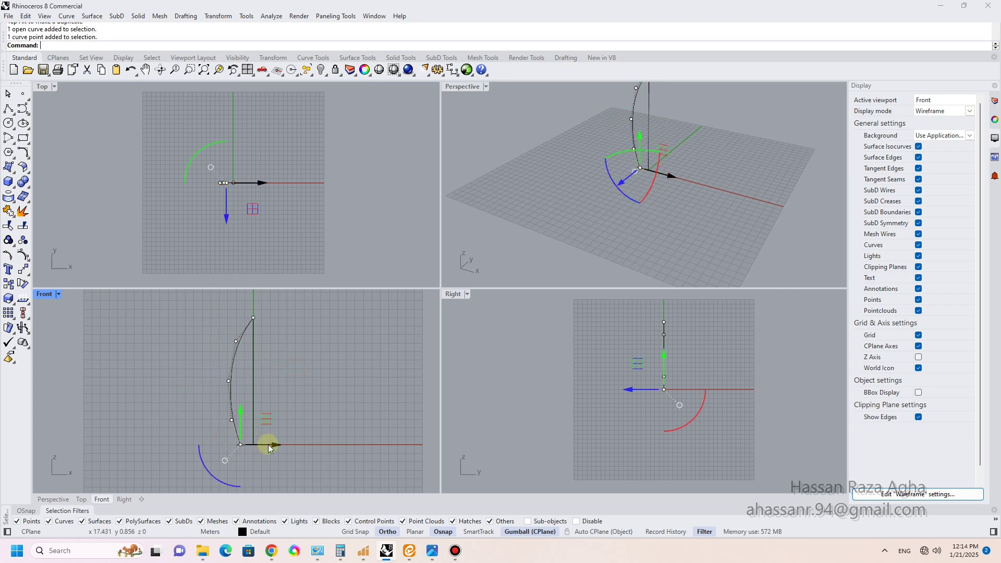
key(Escape)
Revolve the profile curve through 360 degrees around the vertical line.
click(233, 395)
text(revolve)
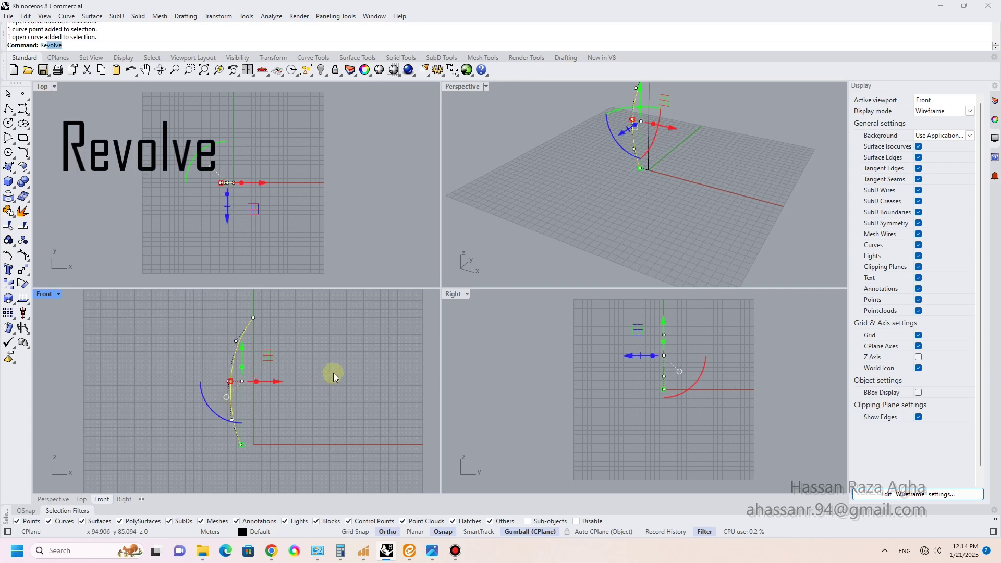
key(Return)
click(251, 317)
click(265, 371)
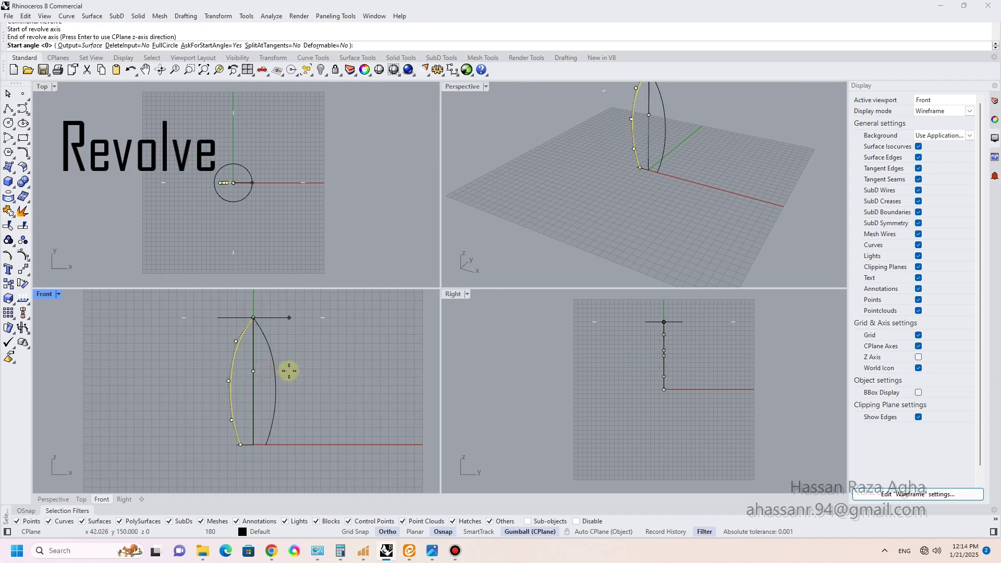
key(Return)
key(Return)
Set the Perspective viewport to Shaded display and maximize it.
right_drag(638, 209, 608, 281)
click(580, 155)
right_drag(600, 195, 654, 209)
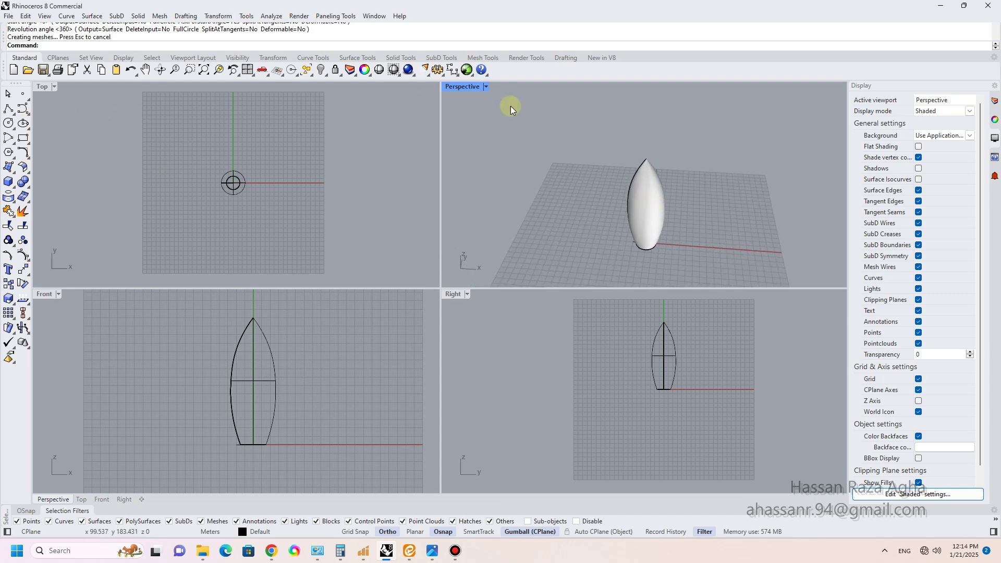
double_click(471, 87)
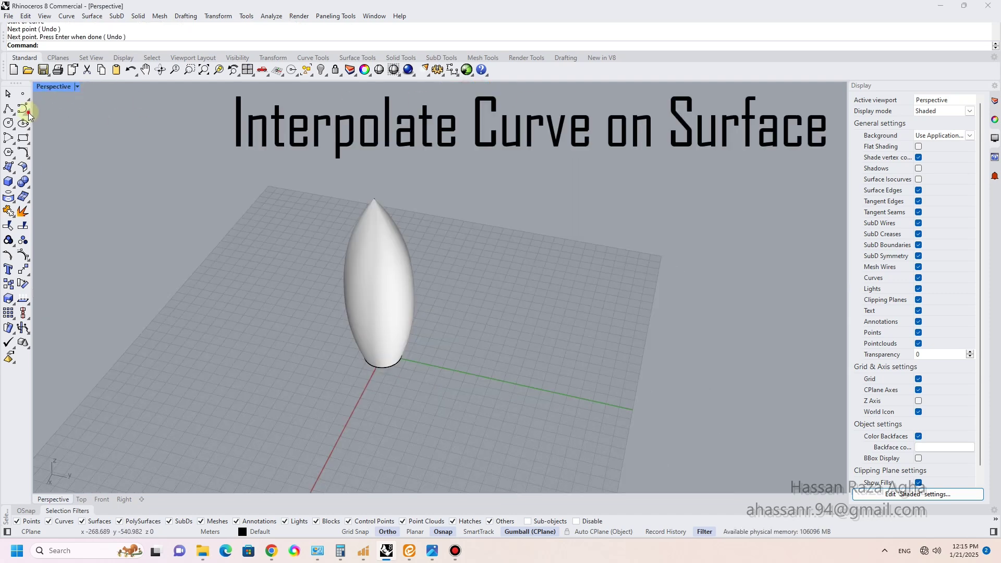
Draw an interpolated curve on the revolved surface from its tip to its bottom edge.
click(22, 108)
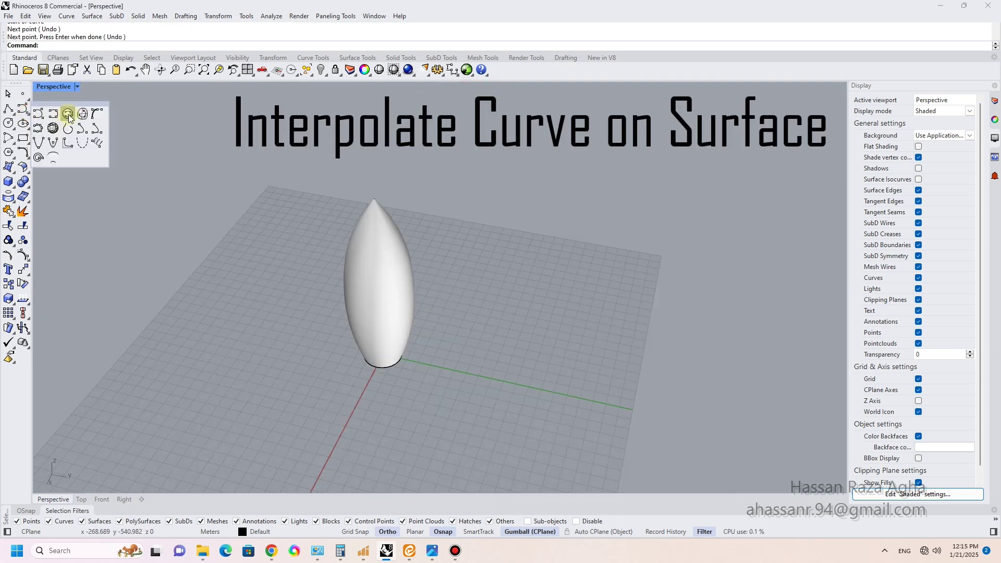
click(71, 121)
click(376, 203)
click(376, 202)
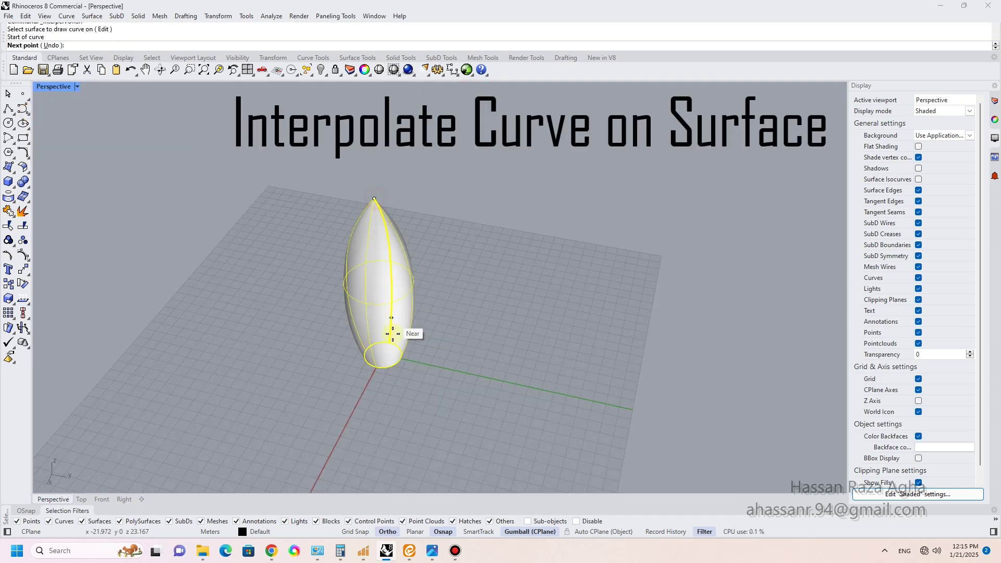
click(375, 369)
right_click(382, 361)
Hide the revolved surface and the original profile curve.
shift+right_drag(380, 281, 424, 332)
click(404, 312)
click(321, 70)
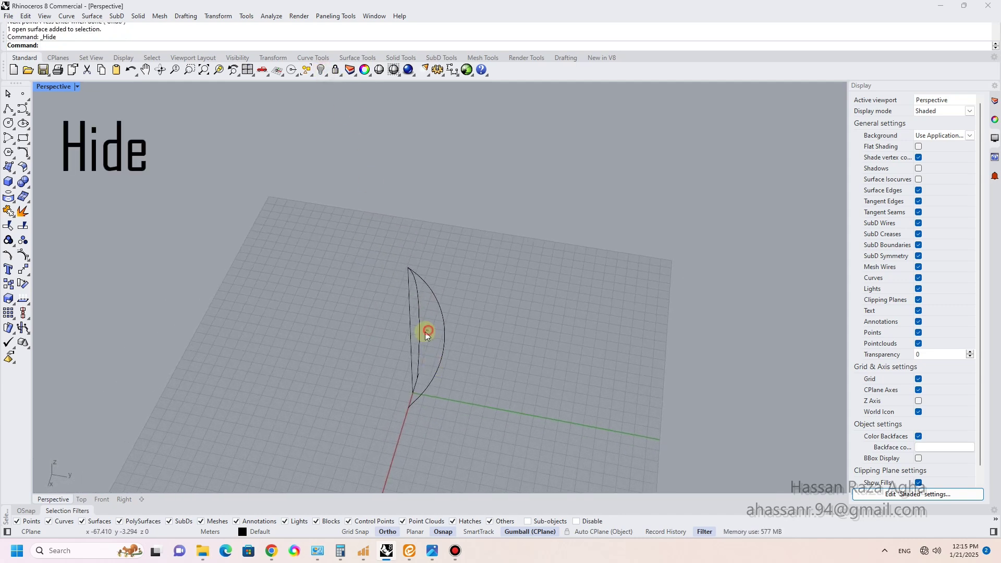
click(321, 70)
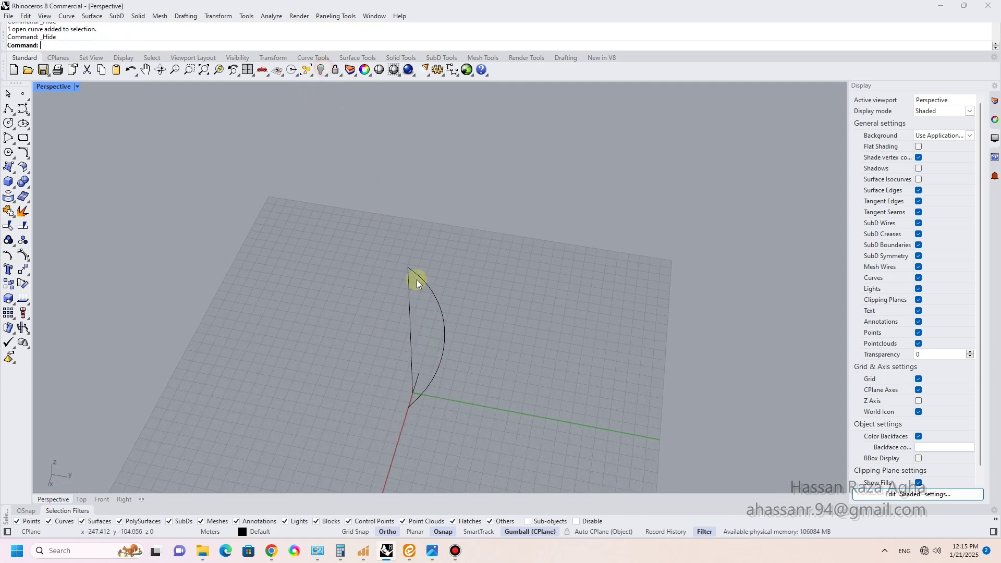
right_drag(417, 280, 350, 283)
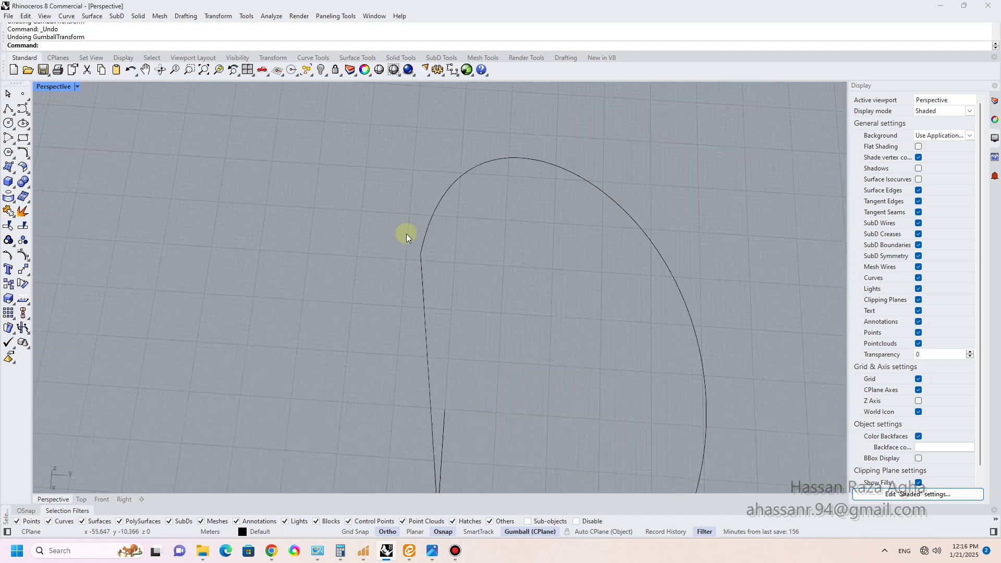
scroll(441, 271, down, 10)
shift+right_drag(405, 233, 485, 329)
shift+right_drag(484, 328, 455, 321)
click(466, 324)
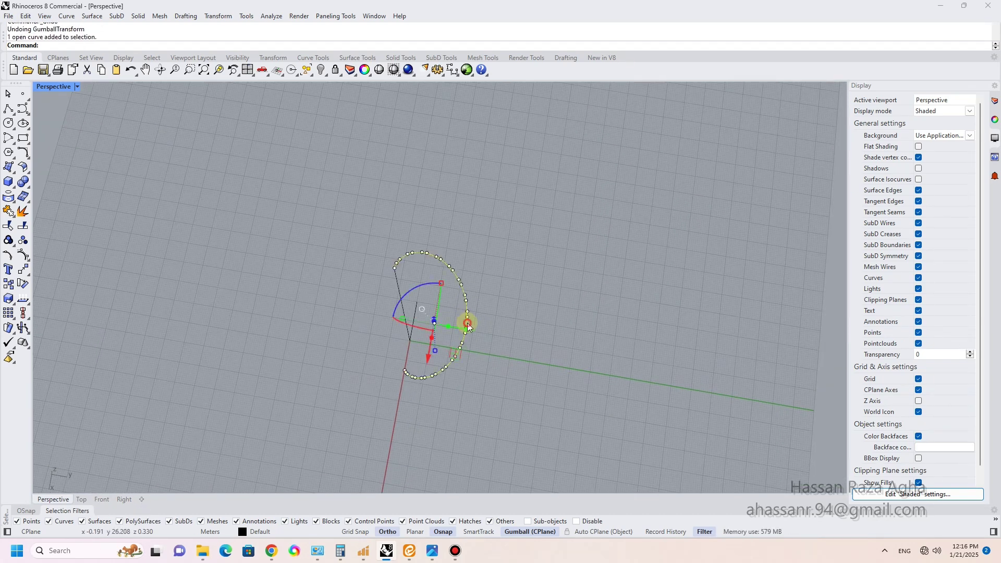
mouse_move(396, 263)
right_down()
mouse_move(409, 264)
mouse_move(418, 228)
mouse_move(427, 238)
mouse_move(386, 256)
right_up()
click(284, 229)
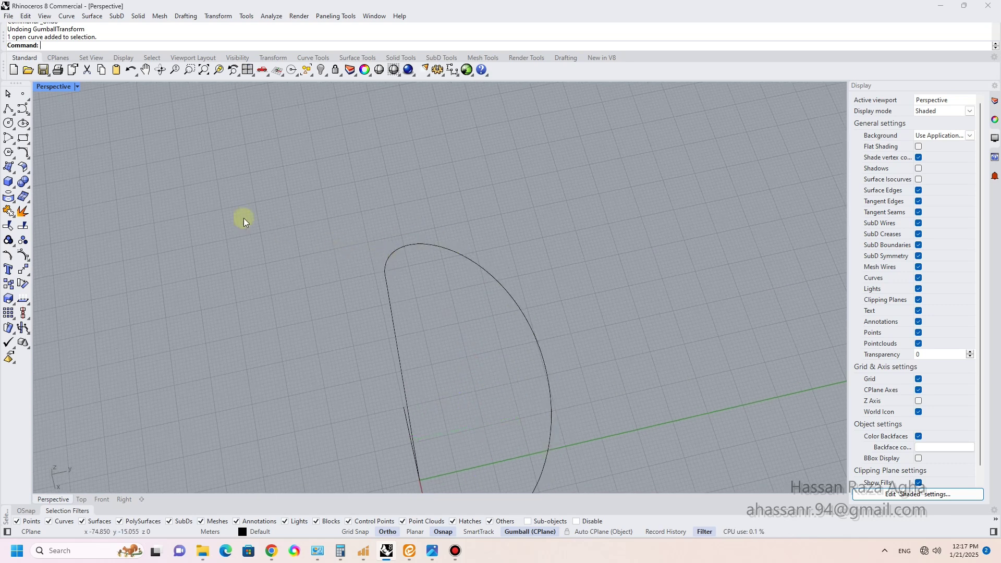
Draw an open rectangular cross-section polyline from the spiral curve's top end with segments of 0.5, 2, 1 and 2 m.
click(11, 112)
right_drag(444, 297, 421, 296)
click(358, 273)
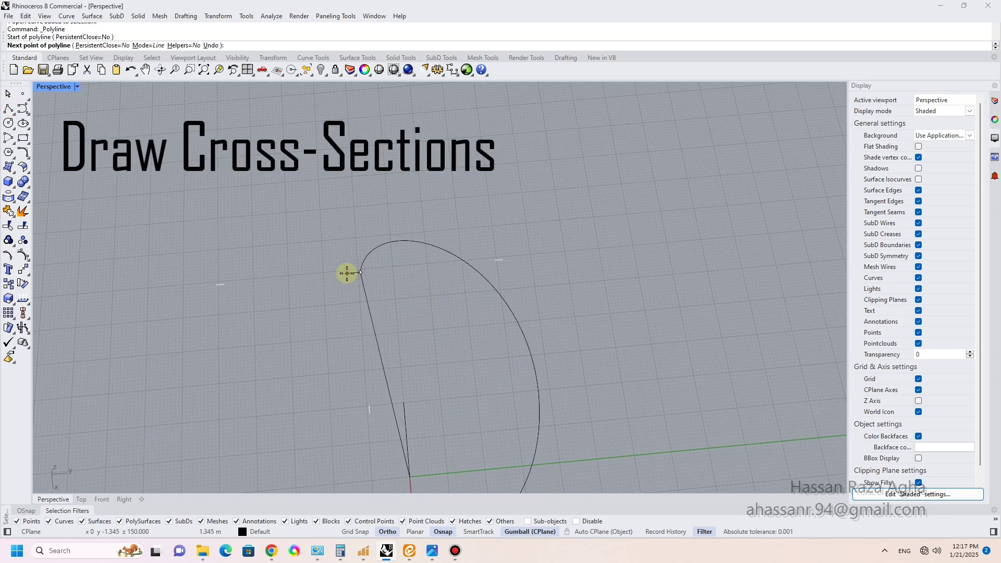
scroll(347, 273, up, 2)
click(353, 280)
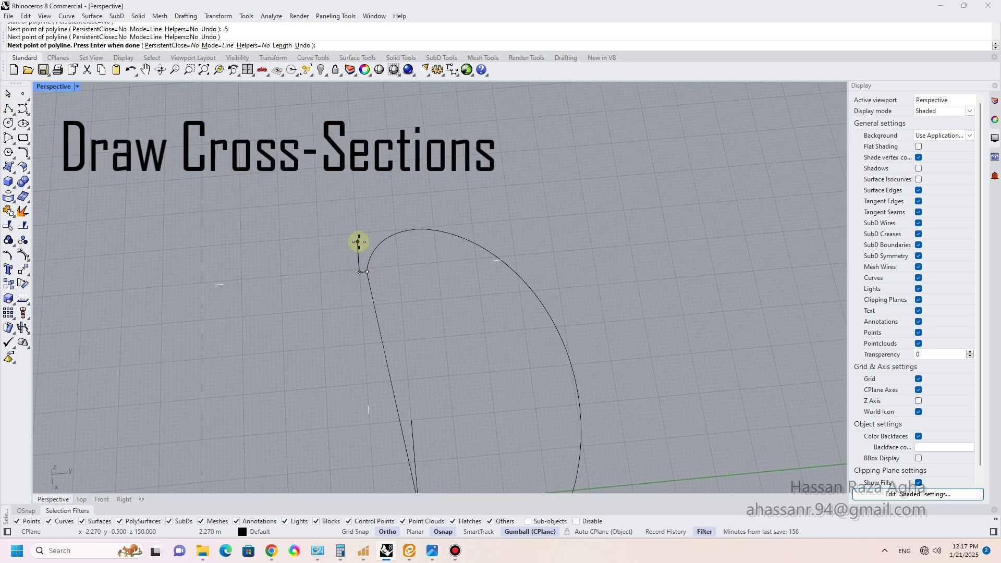
text(2)
key(Return)
click(363, 243)
text(1)
key(Return)
click(382, 222)
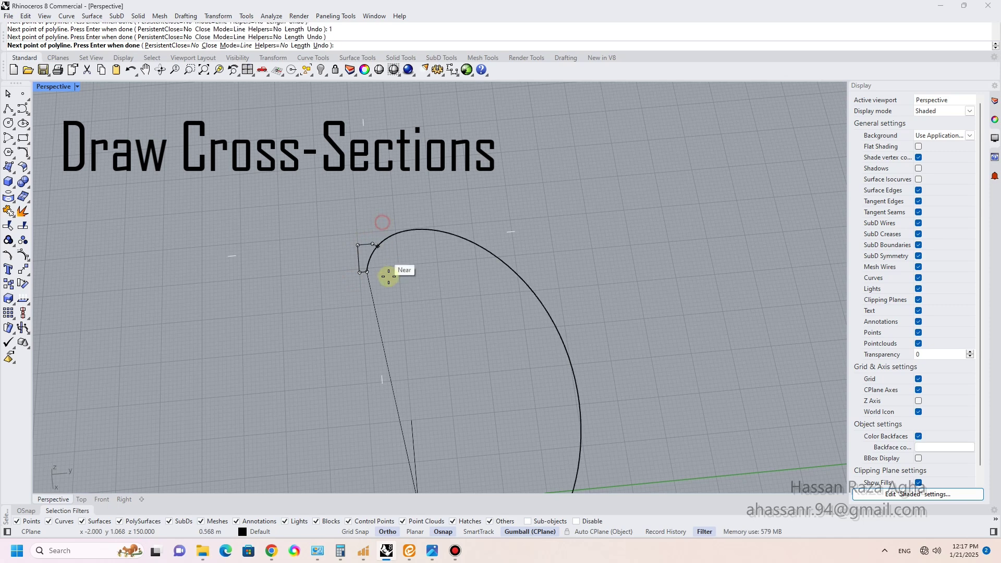
text(2)
key(Return)
click(388, 275)
key(Return)
Close the rectangular cross-section by filleting its two open end segments with radius 0.
scroll(365, 270, up, 4)
text(Fillet)
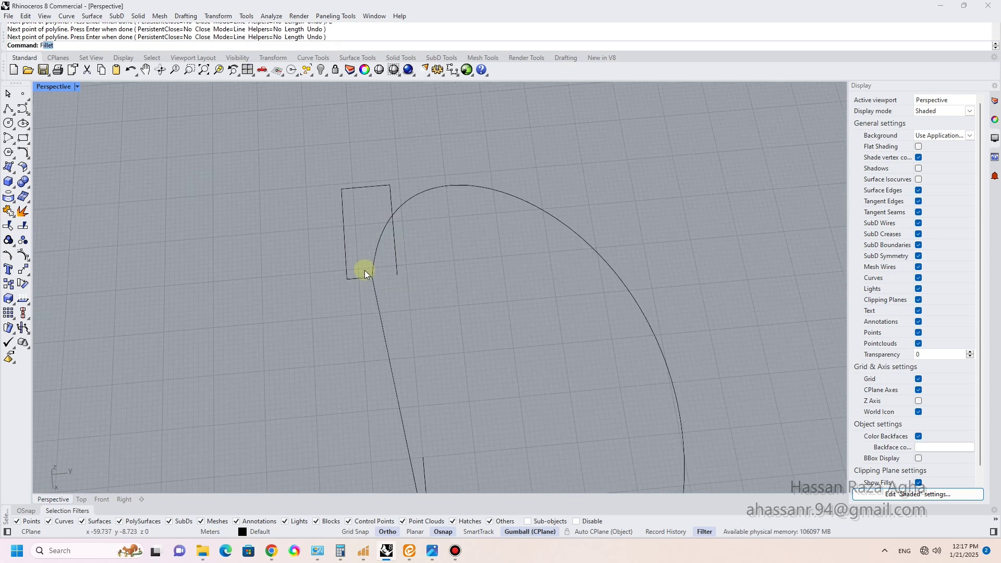
key(Return)
click(364, 278)
click(396, 270)
Copy the closed rectangular cross-section from the spiral curve's top end to its bottom end.
scroll(401, 283, down, 8)
mouse_move(401, 283)
right_down()
mouse_move(411, 259)
mouse_move(414, 277)
right_up()
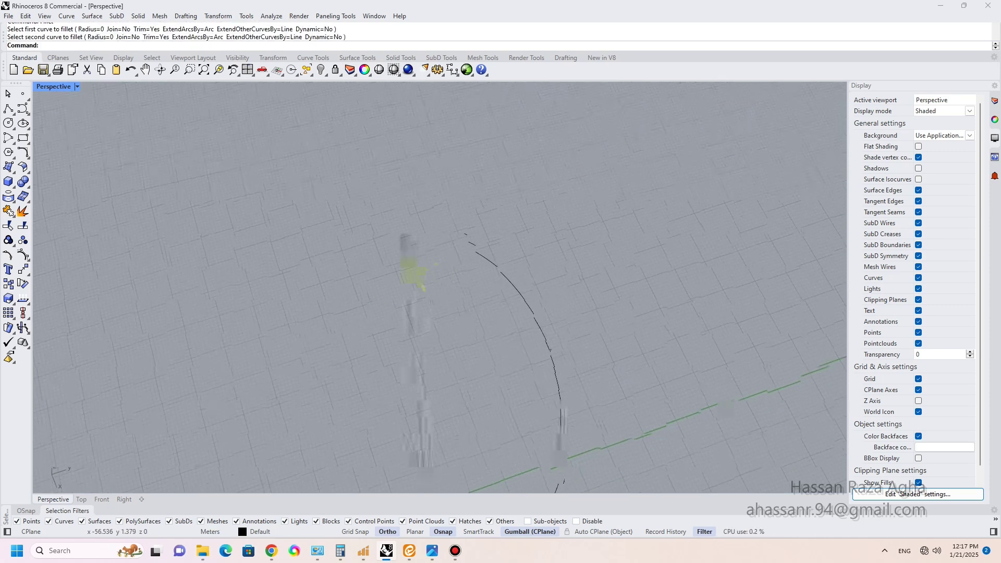
shift+right_drag(431, 323, 401, 324)
click(371, 209)
scroll(371, 209, up, 3)
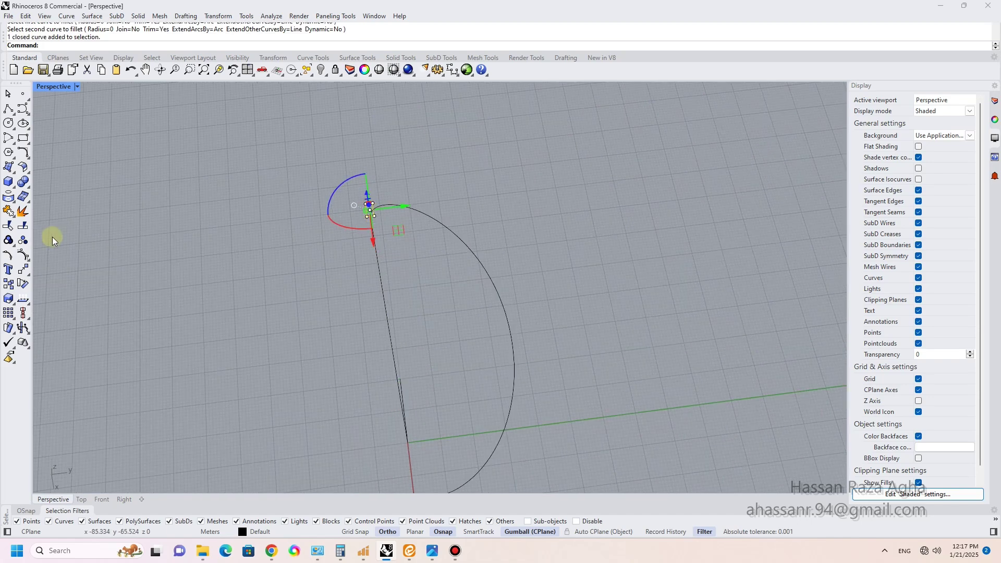
click(9, 285)
scroll(341, 253, up, 4)
click(387, 200)
scroll(411, 219, down, 5)
shift+right_drag(433, 454, 420, 387)
scroll(420, 386, up, 4)
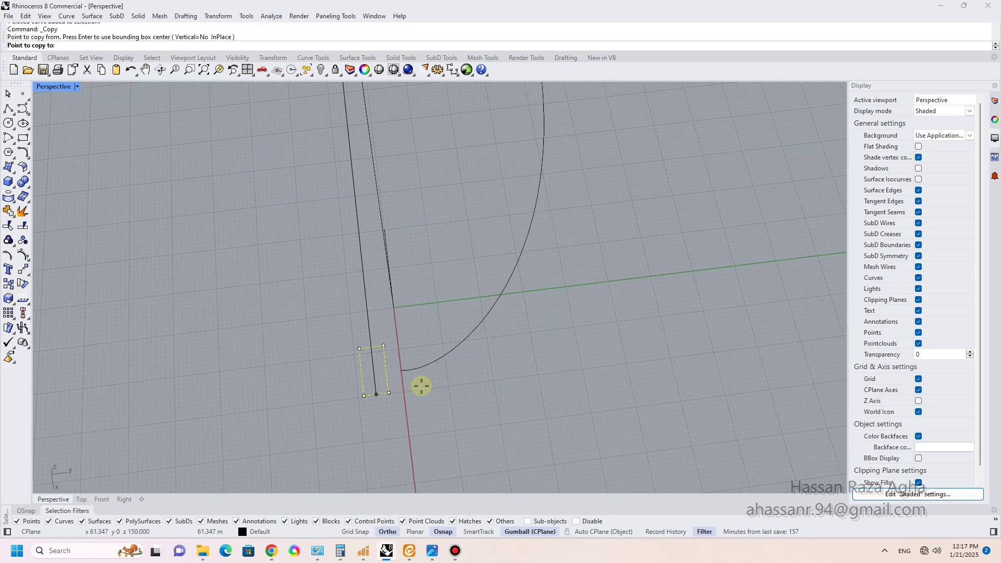
click(402, 371)
right_click(402, 371)
Place the cross-section copy at the spiral's bottom end and rotate it half a turn about that end point so it extends outward.
scroll(406, 365, up, 3)
click(406, 363)
text(zs)
key(Return)
scroll(431, 369, down, 3)
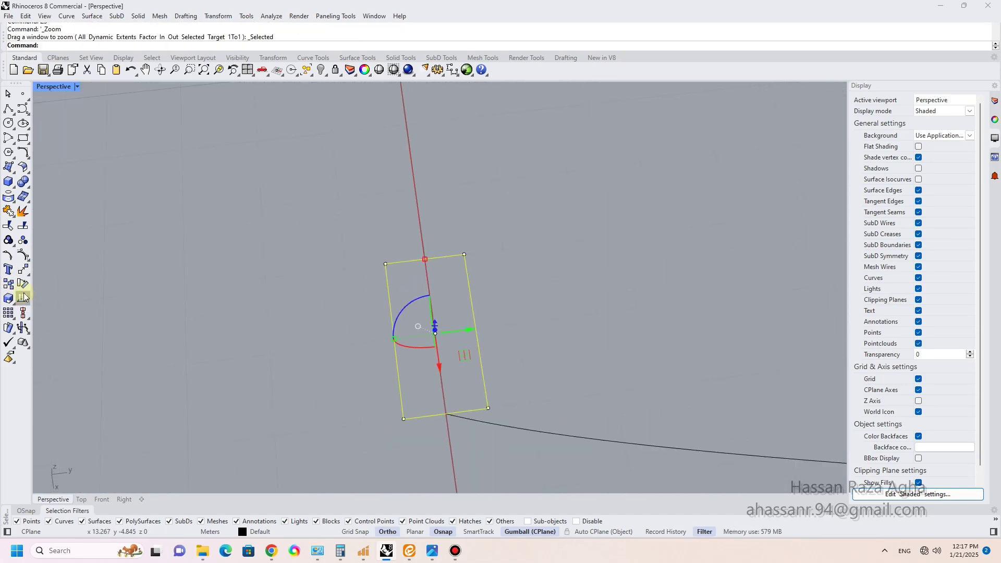
click(23, 284)
click(446, 413)
click(425, 301)
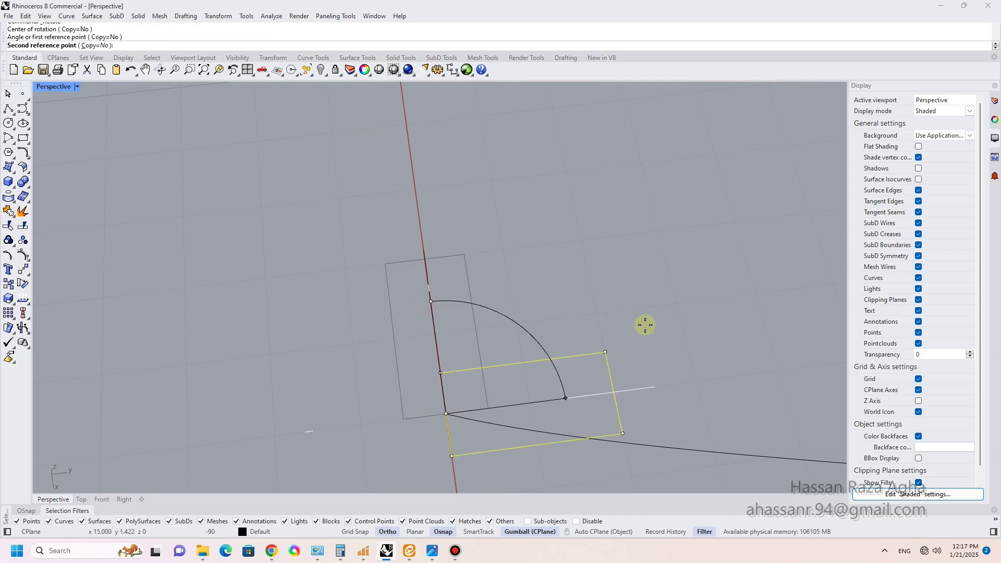
scroll(646, 324, down, 5)
right_drag(659, 336, 601, 402)
click(502, 432)
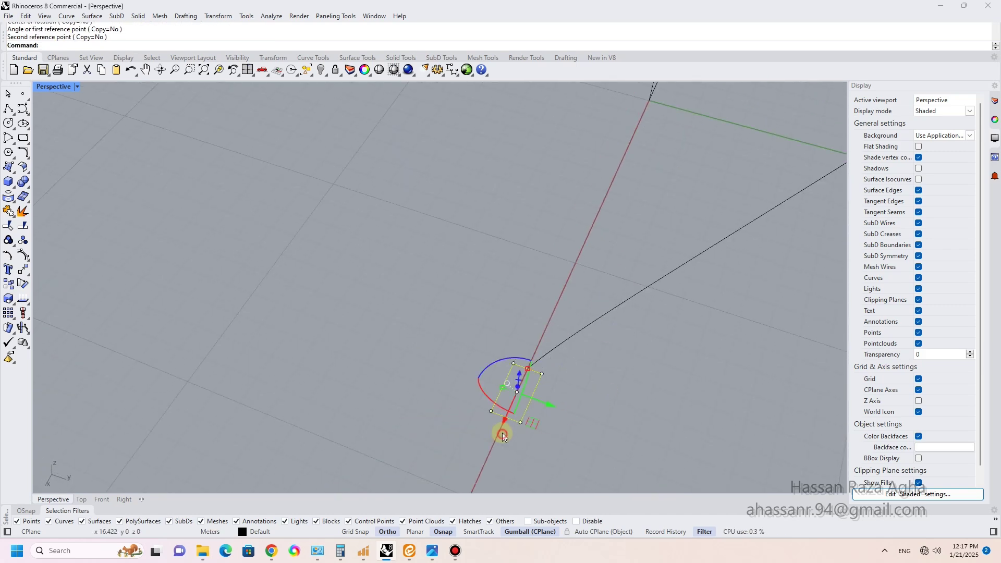
Scale the bottom cross-section by 1.5 twice, using the spiral's bottom end point as the base.
scroll(530, 364, down, 6)
shift+right_drag(553, 372, 523, 372)
scroll(488, 359, up, 6)
scroll(470, 351, up, 2)
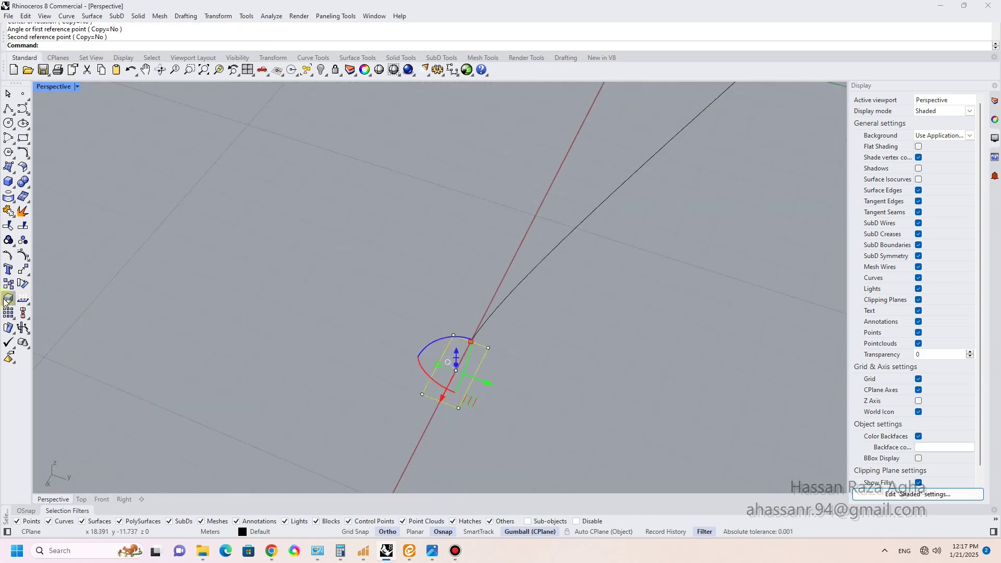
click(8, 298)
click(470, 342)
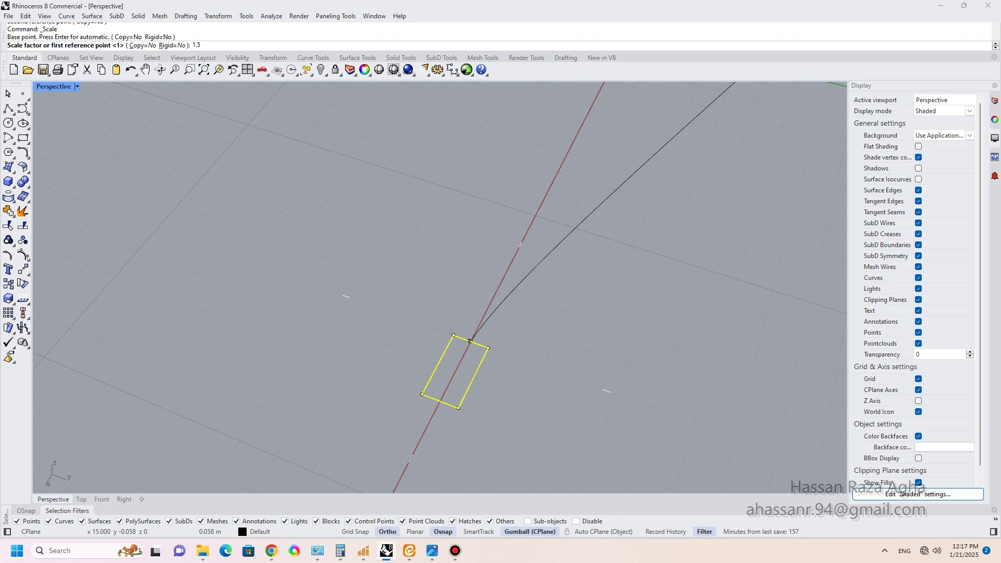
text(1.5)
right_click(471, 343)
key(Escape)
right_drag(470, 344, 431, 407)
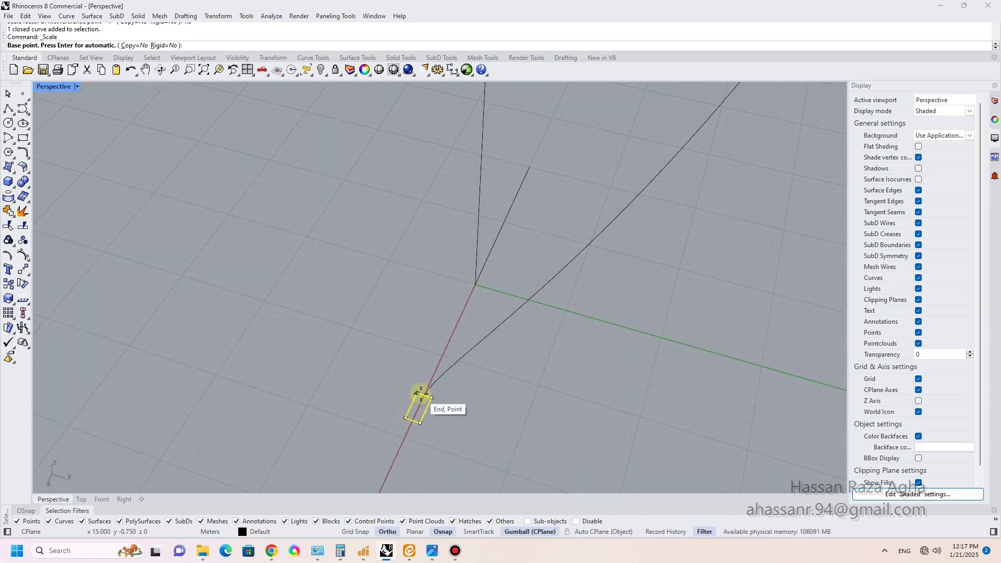
click(426, 399)
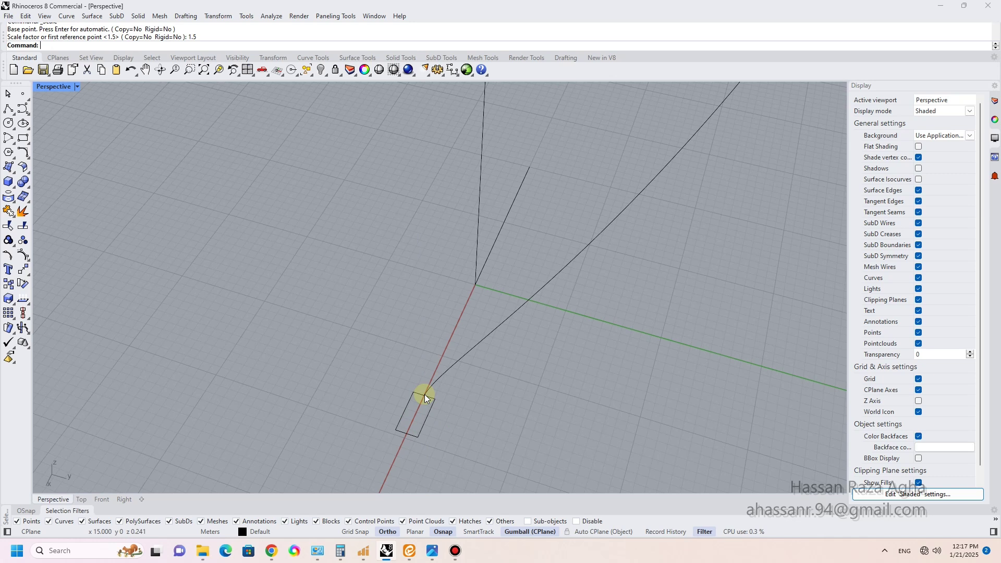
Measure half the width of the bottom cross-section's outer edge with a temporary polyline from its corner.
click(8, 108)
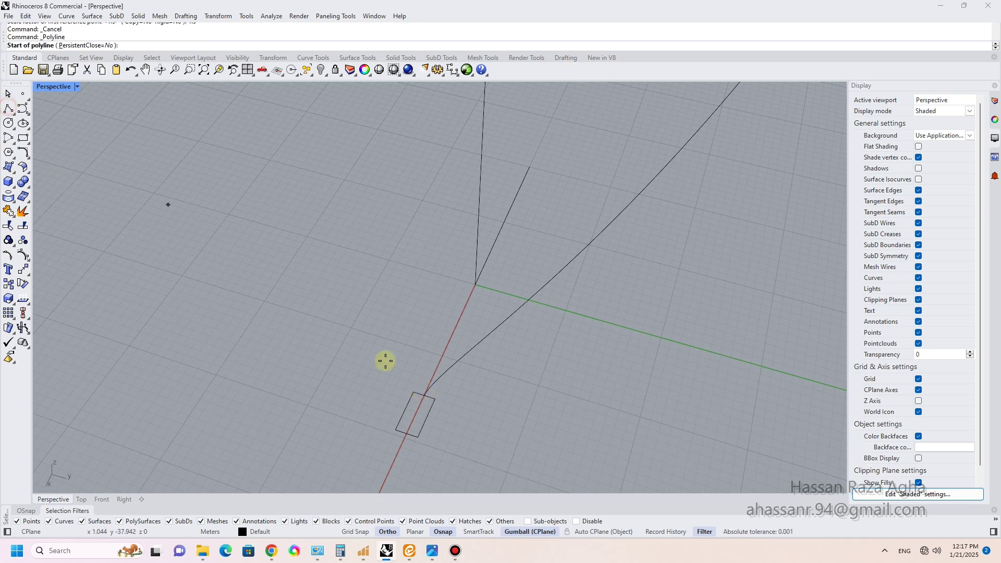
click(394, 430)
key(Escape)
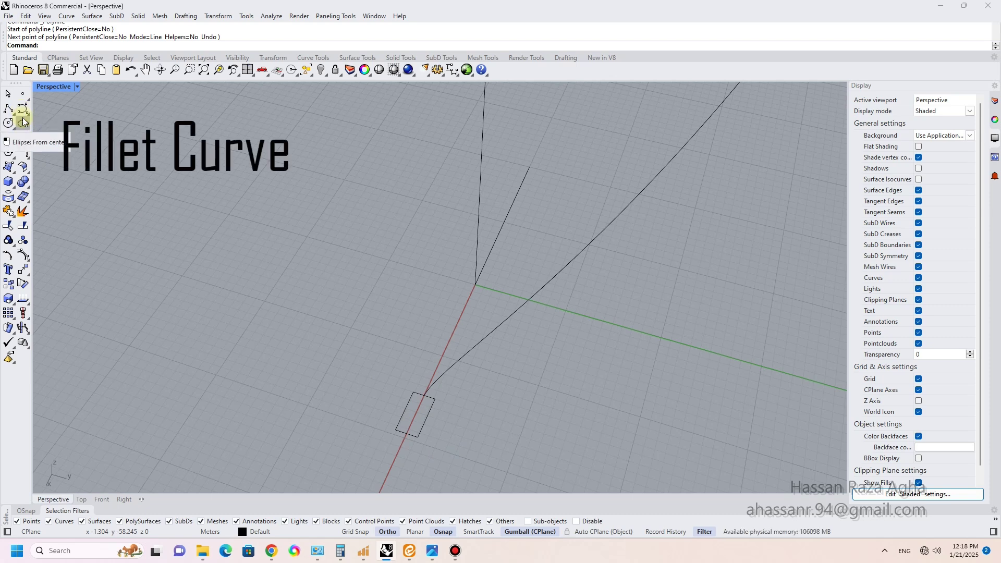
Fillet the two outer corners of the bottom cross-section with a radius of 1.125.
click(24, 153)
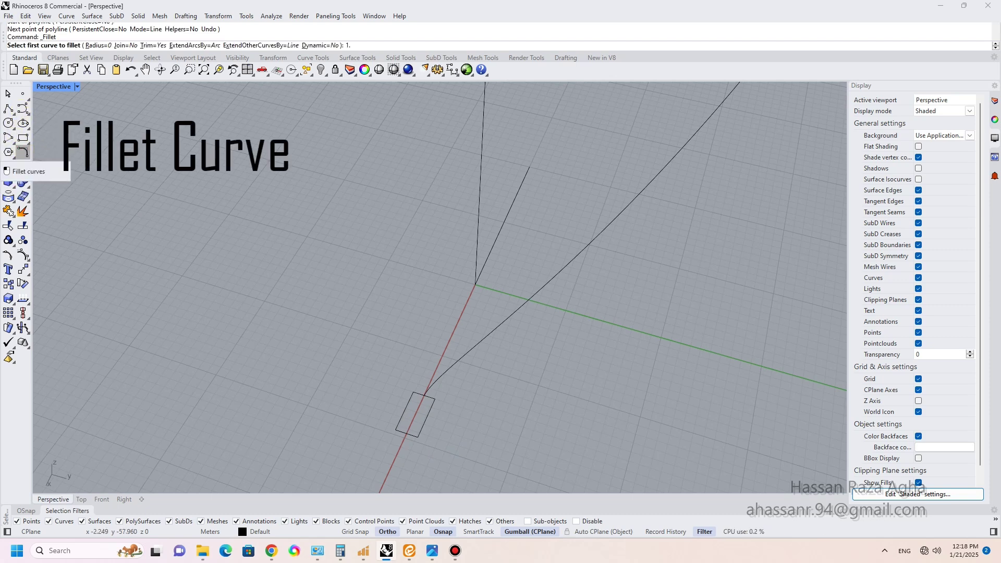
key(Return)
scroll(419, 438, up, 4)
click(390, 420)
click(407, 432)
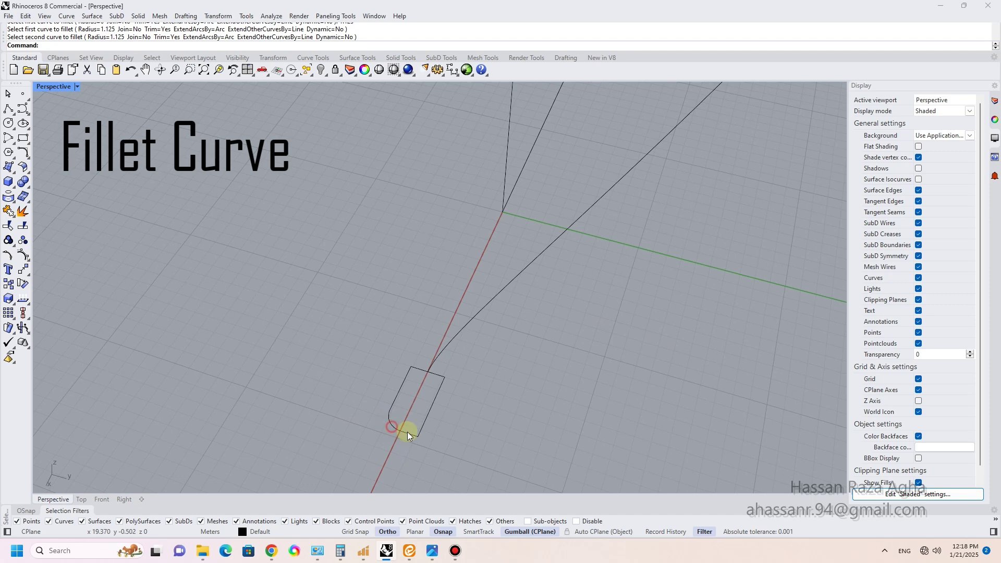
right_click(408, 432)
click(408, 432)
click(419, 429)
Measure half the width of the top cross-section's outer edge with a temporary polyline from its corner.
right_drag(420, 432, 422, 404)
right_drag(451, 342, 255, 239)
click(8, 108)
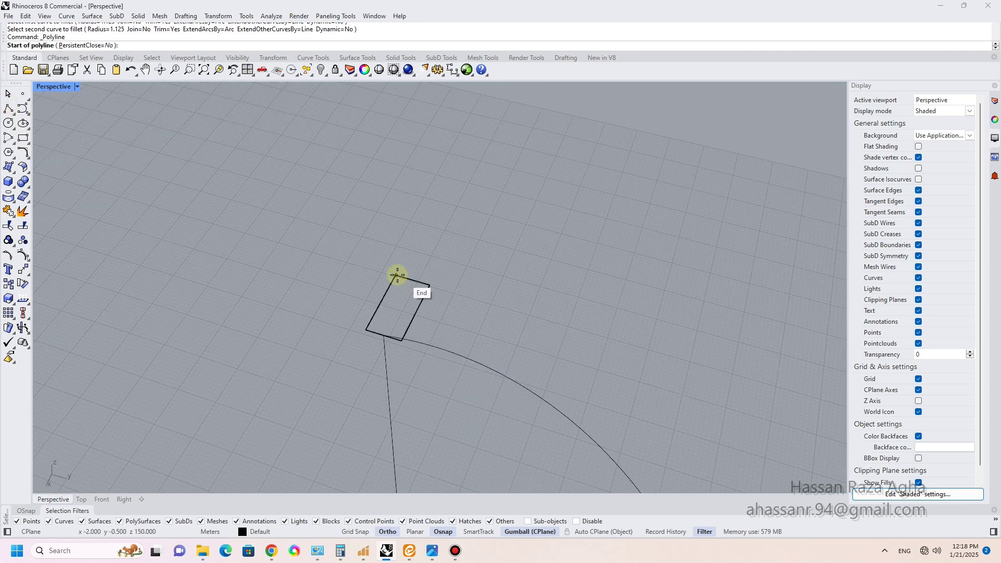
click(395, 274)
click(428, 282)
key(Return)
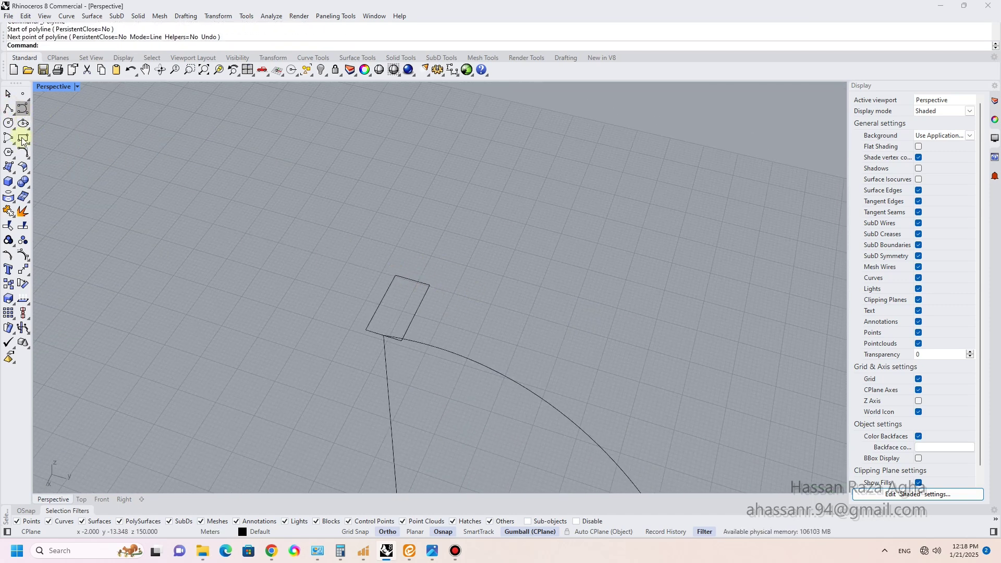
Fillet the two outer corners of the top cross-section with a radius of 0.5.
click(23, 155)
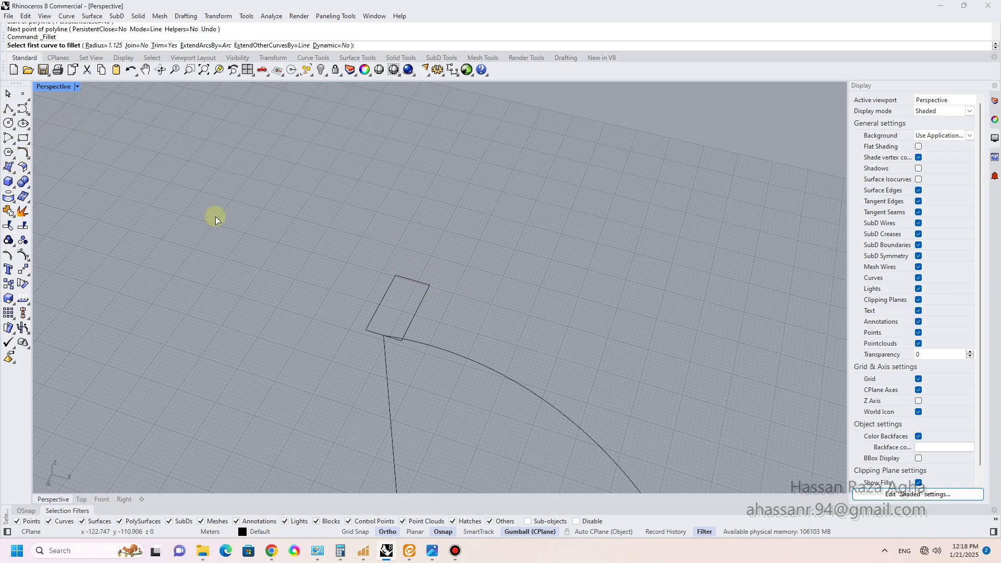
click(393, 280)
click(404, 278)
right_click(420, 283)
click(421, 283)
click(426, 287)
click(430, 286)
Trim the leftover segment at the top cross-section's rounded end and join the cross-section's curves.
scroll(423, 283, up, 2)
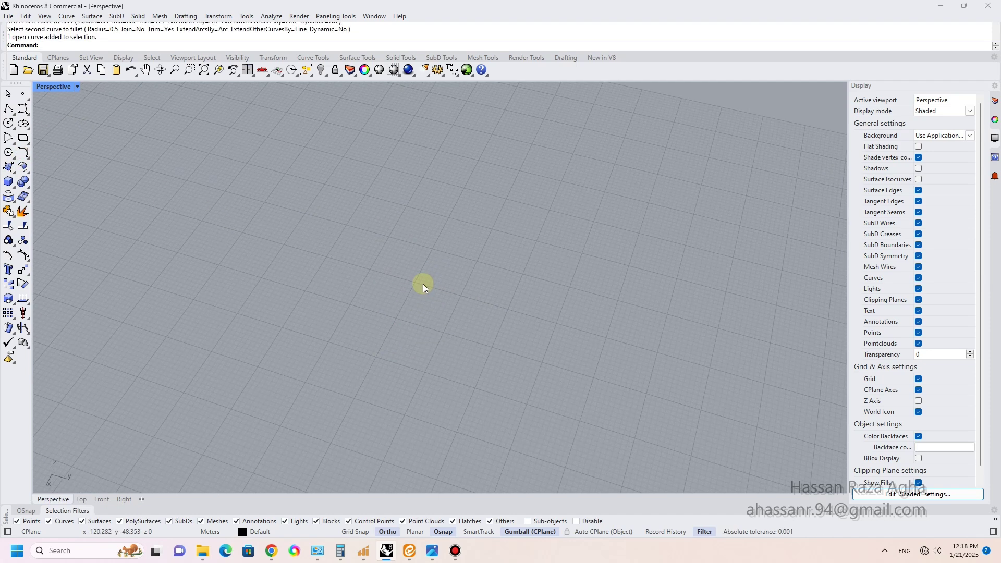
key(ctrl+z)
click(421, 292)
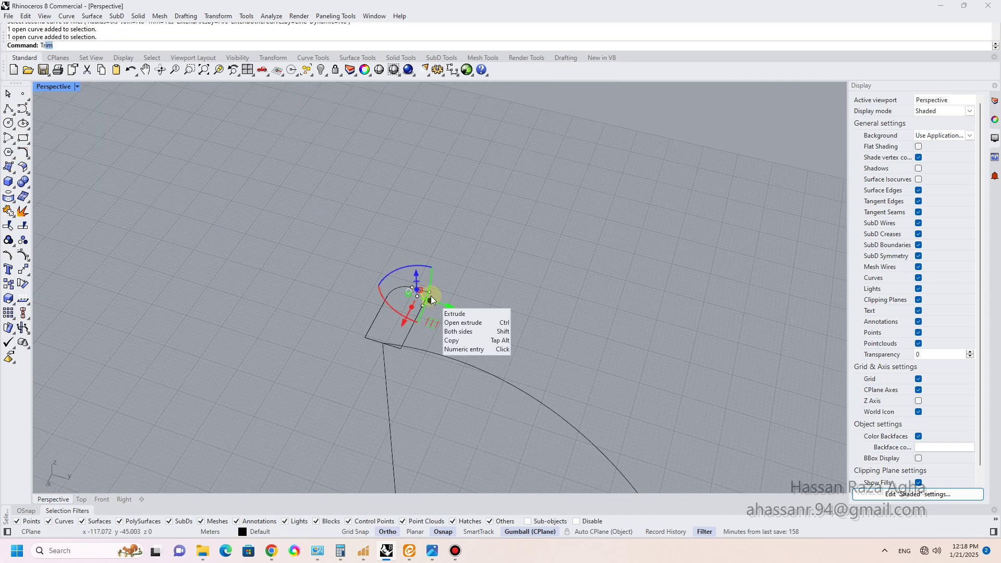
right_click(431, 296)
click(430, 296)
right_click(430, 299)
drag(445, 267, 361, 312)
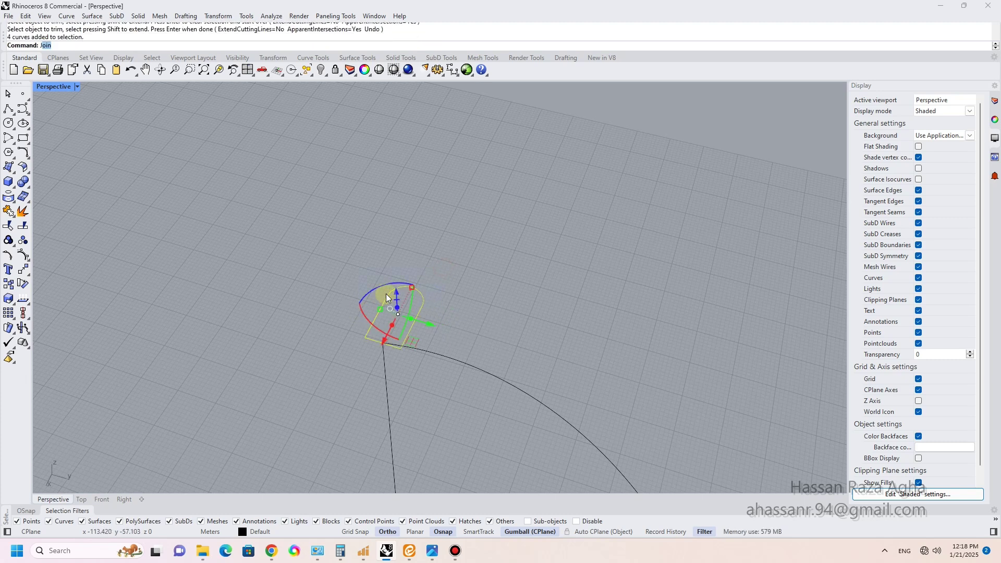
key(Return)
right_drag(411, 312, 486, 370)
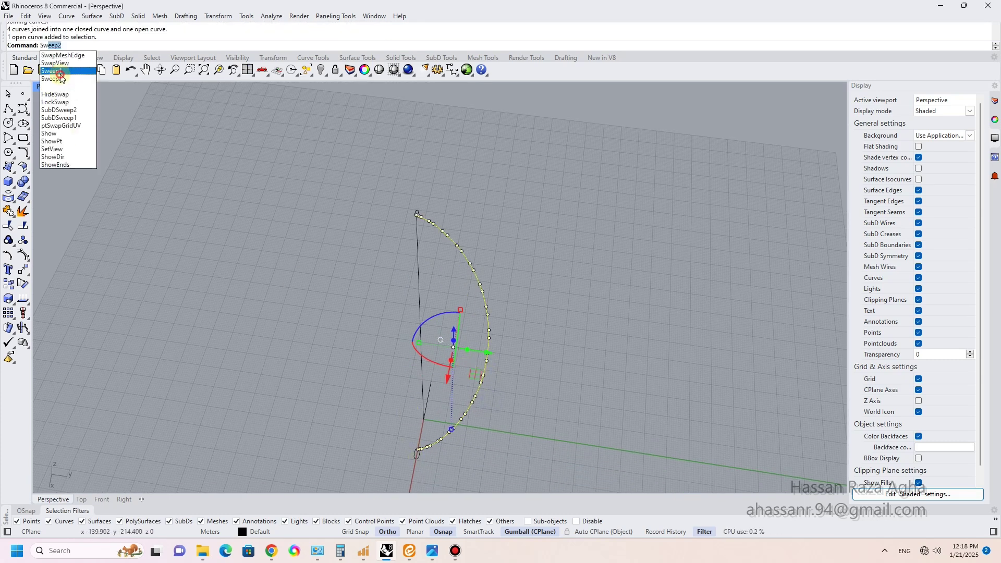
click(59, 72)
click(429, 449)
key(Escape)
key(Escape)
Join the segments of the bottom cross-section into one closed curve.
scroll(422, 460, up, 5)
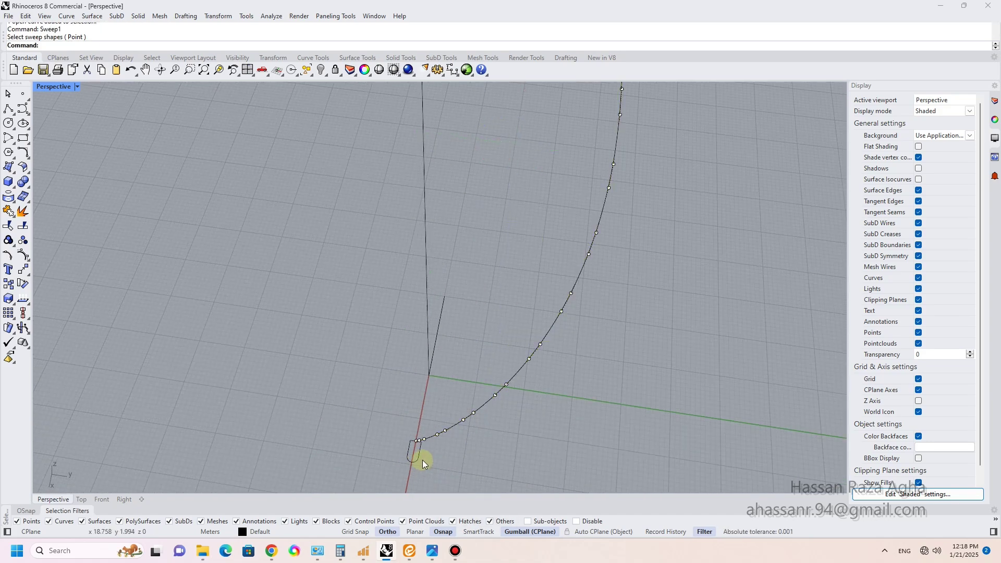
drag(424, 460, 408, 452)
text(Join)
key(Return)
scroll(420, 457, up, 4)
click(420, 458)
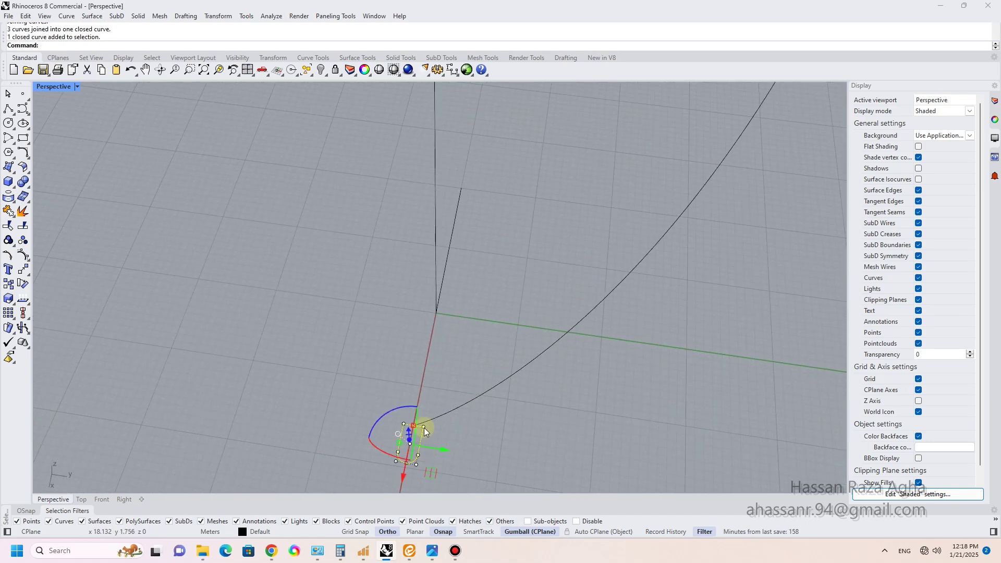
Delete the stray curve overlapping the top cross-section.
right_drag(424, 427, 410, 288)
scroll(409, 289, up, 3)
click(428, 277)
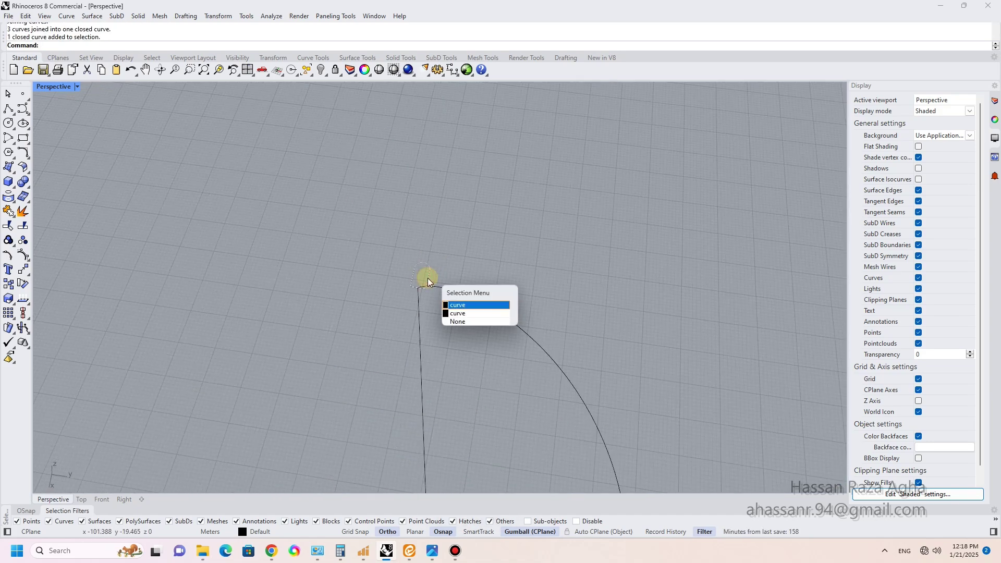
click(458, 314)
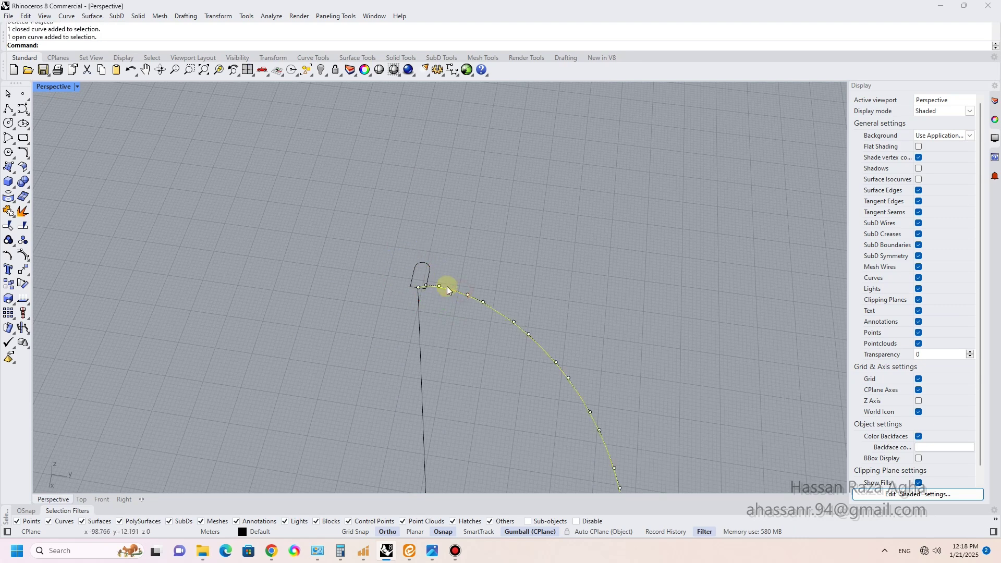
Sweep the top and bottom cross-sections along the spiral curve with Sweep1.
click(55, 77)
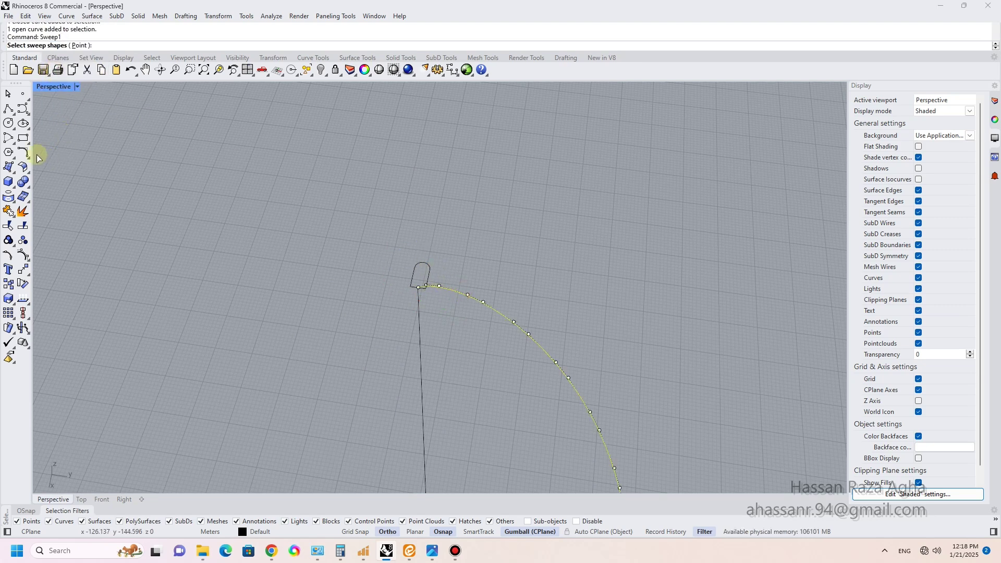
scroll(430, 270, down, 6)
shift+right_drag(493, 369, 469, 270)
scroll(409, 400, up, 6)
click(386, 404)
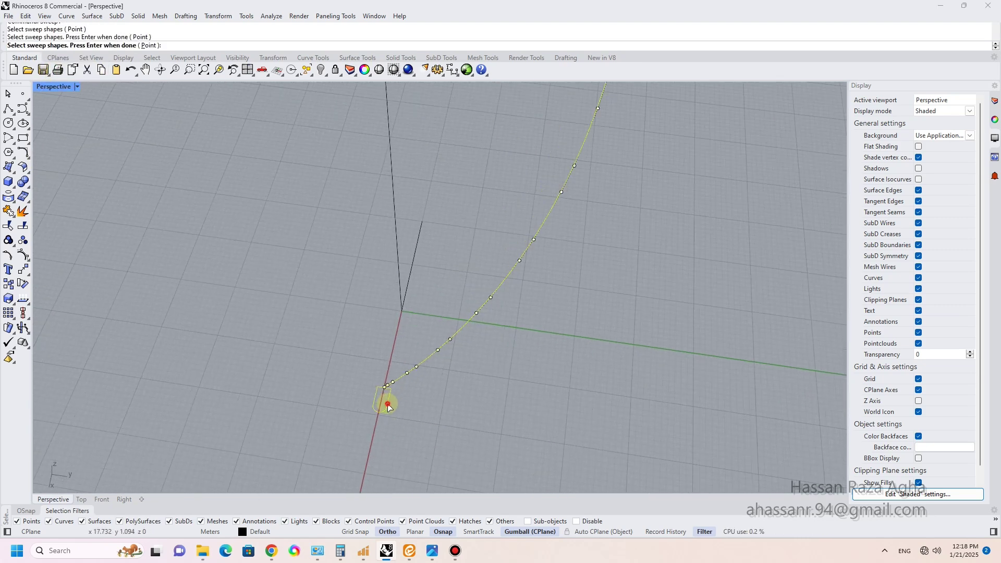
key(Return)
right_drag(492, 409, 578, 314)
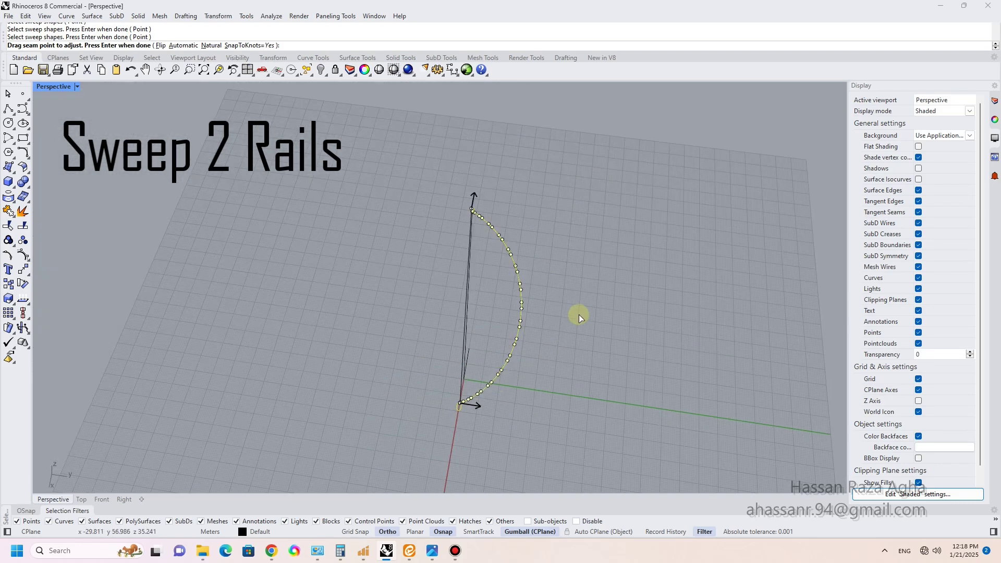
key(Return)
right_drag(480, 221, 370, 256)
key(Return)
Polar-array the swept polysurface around the vertical axis line, accepting the current array settings.
scroll(453, 216, up, 5)
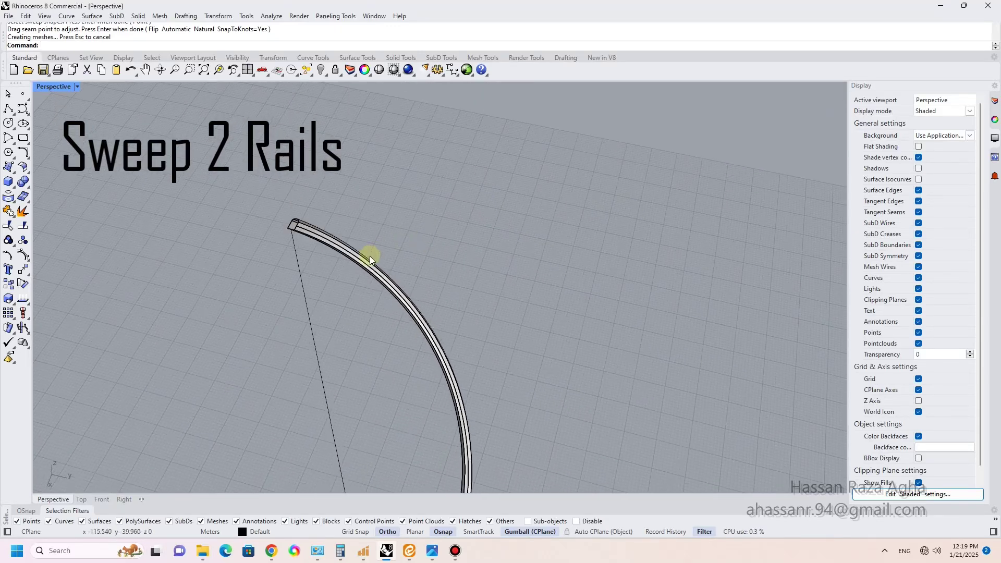
click(369, 258)
text(ArrayPolar)
key(Return)
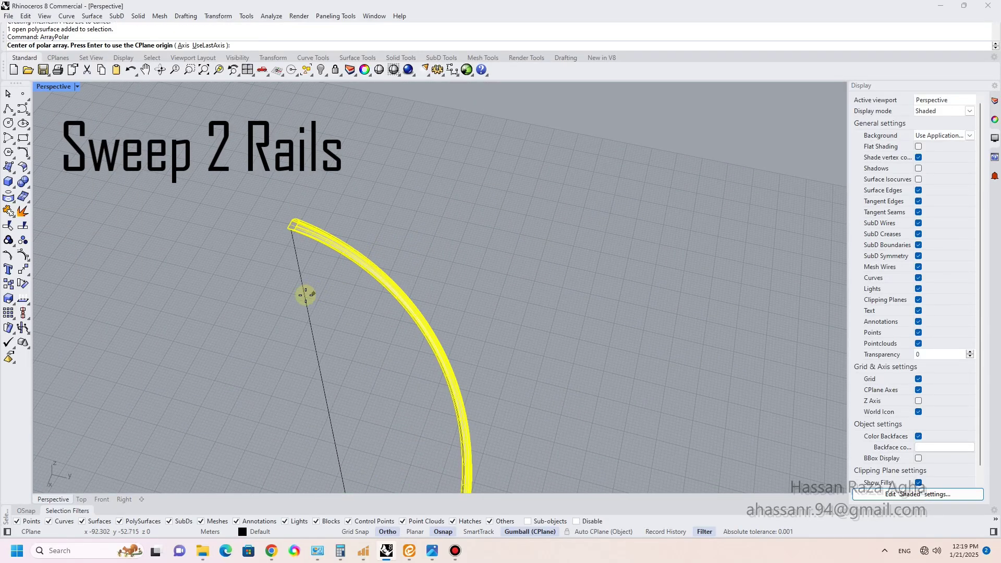
click(305, 294)
key(Return)
key(Return)
key(Return)
right_drag(336, 293, 445, 320)
Undo the polar array and the sweep.
key(ctrl+z)
key(ctrl+z)
Scale the rounded bottom cross-section by 2 from the spiral's bottom end point.
scroll(378, 418, up, 3)
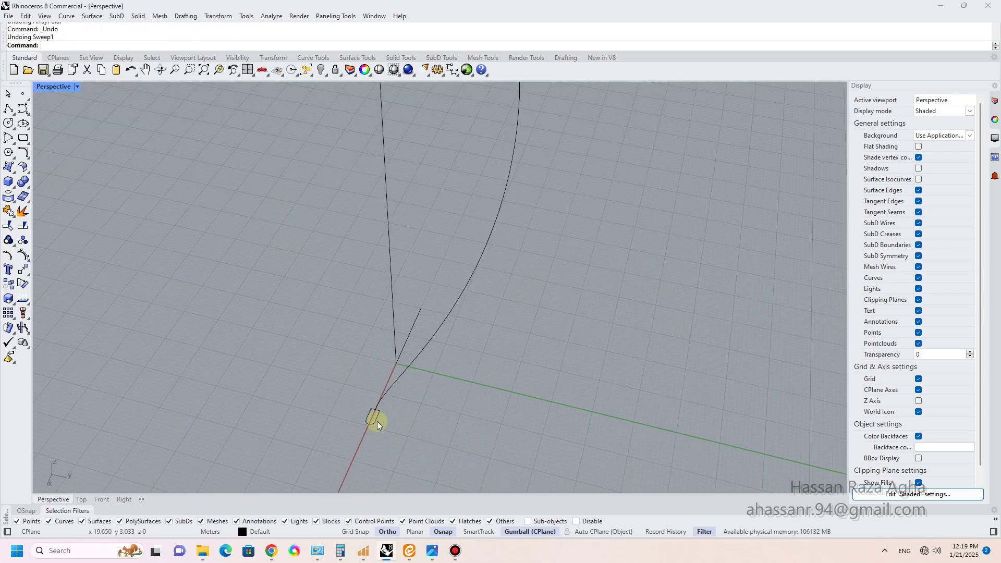
click(369, 415)
click(9, 299)
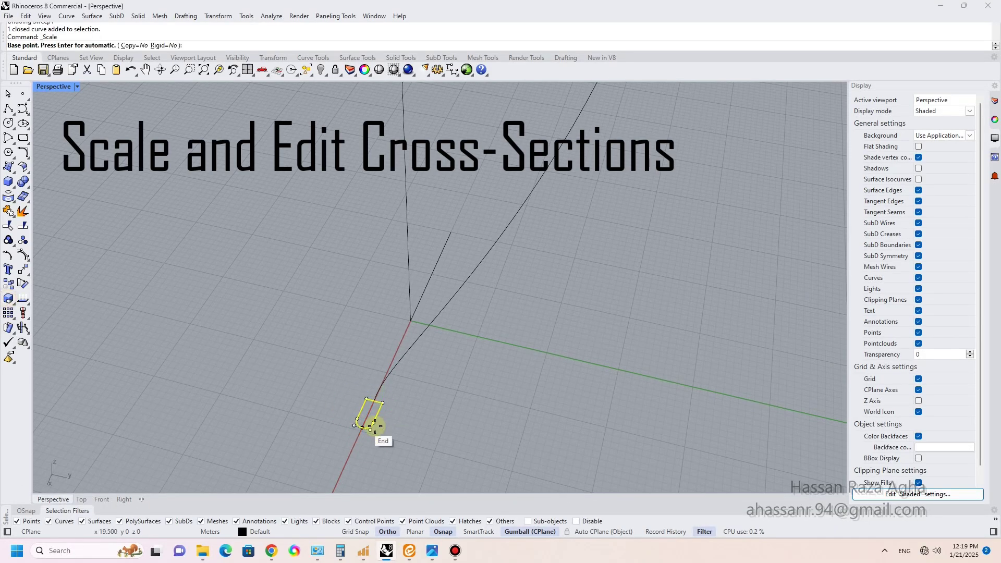
click(375, 401)
text(2)
key(Return)
Scale the rounded top cross-section by 2 from the spiral's top end point.
scroll(375, 401, down, 7)
scroll(351, 208, up, 5)
click(339, 187)
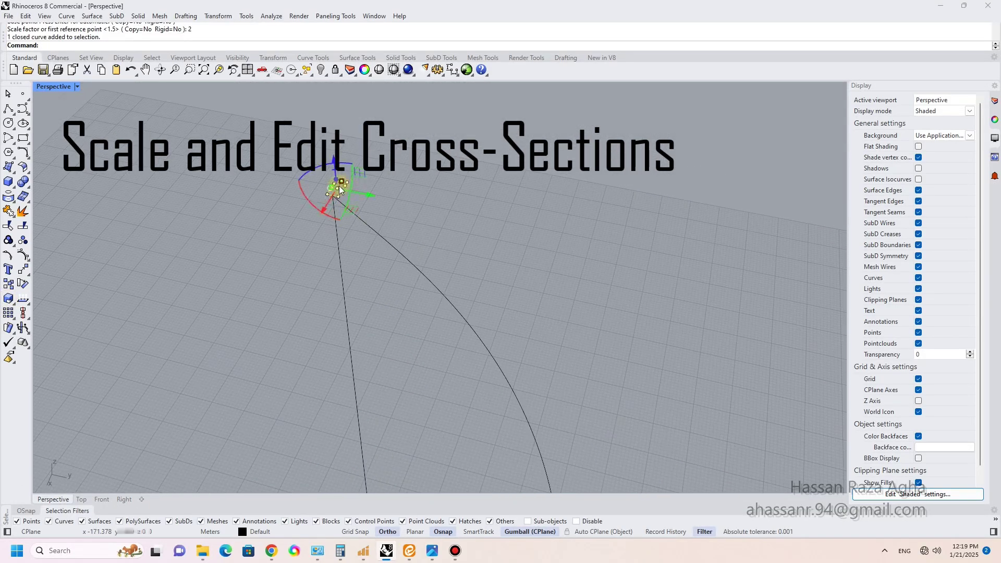
scroll(339, 186, up, 8)
right_click(338, 186)
click(313, 225)
text(2)
key(Return)
click(338, 202)
Lengthen the bottom cross-section by moving the control points of its rounded end outward 3.375 m.
scroll(339, 202, down, 12)
shift+right_drag(405, 330, 407, 166)
shift+right_drag(423, 352, 427, 299)
scroll(368, 383, up, 5)
click(356, 402)
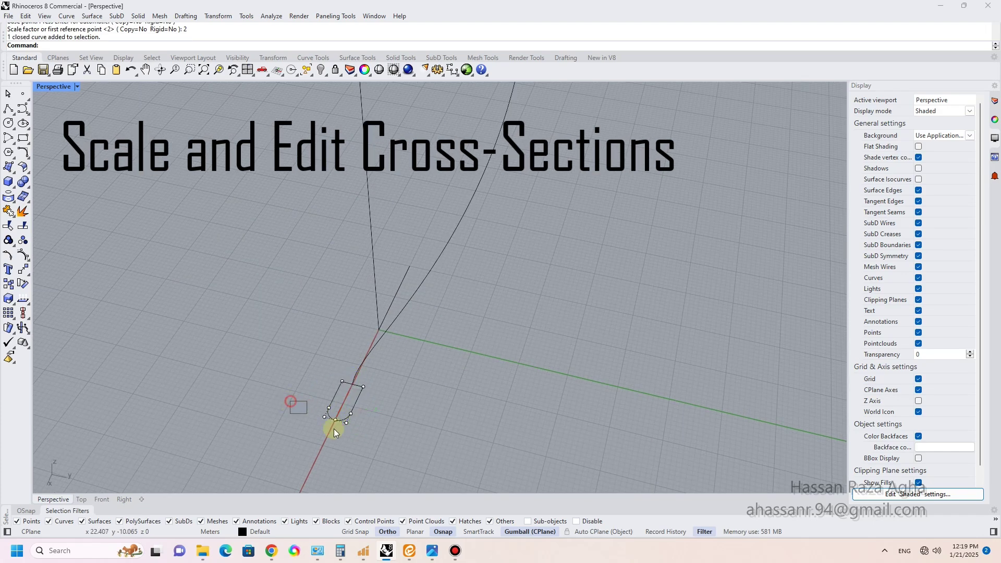
drag(334, 428, 362, 434)
scroll(355, 409, up, 4)
text(M)
key(Return)
click(367, 375)
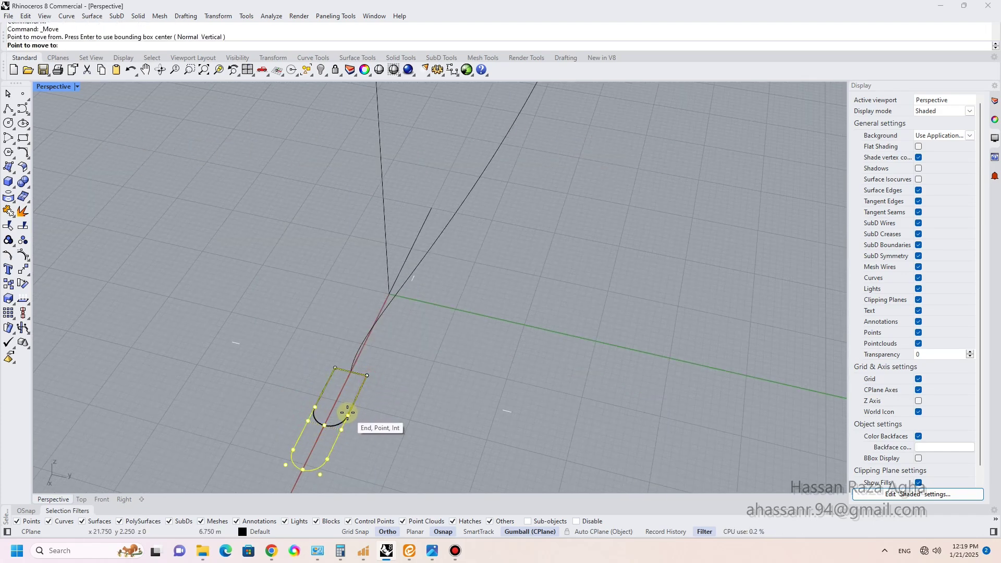
click(347, 412)
key(Escape)
Lengthen the top cross-section by moving the control points of its rounded end outward 1.5 m.
right_drag(351, 399, 362, 292)
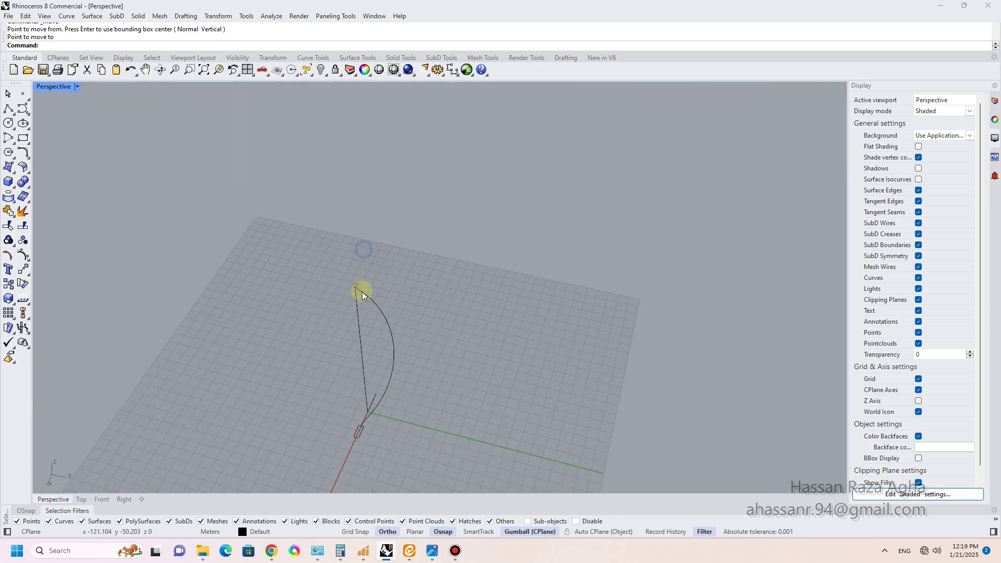
scroll(362, 291, up, 6)
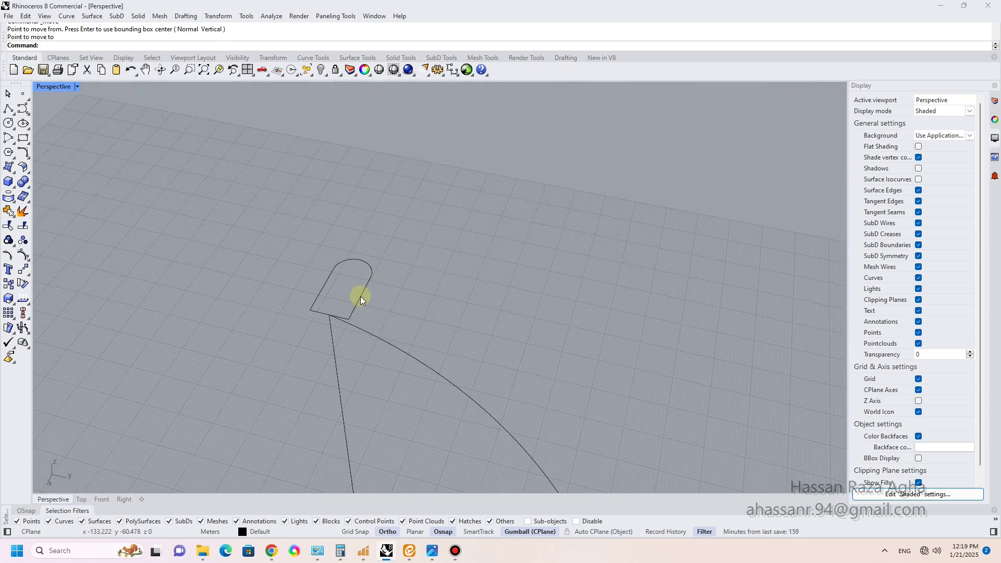
click(361, 296)
drag(299, 231, 400, 290)
text(m)
key(Return)
click(350, 319)
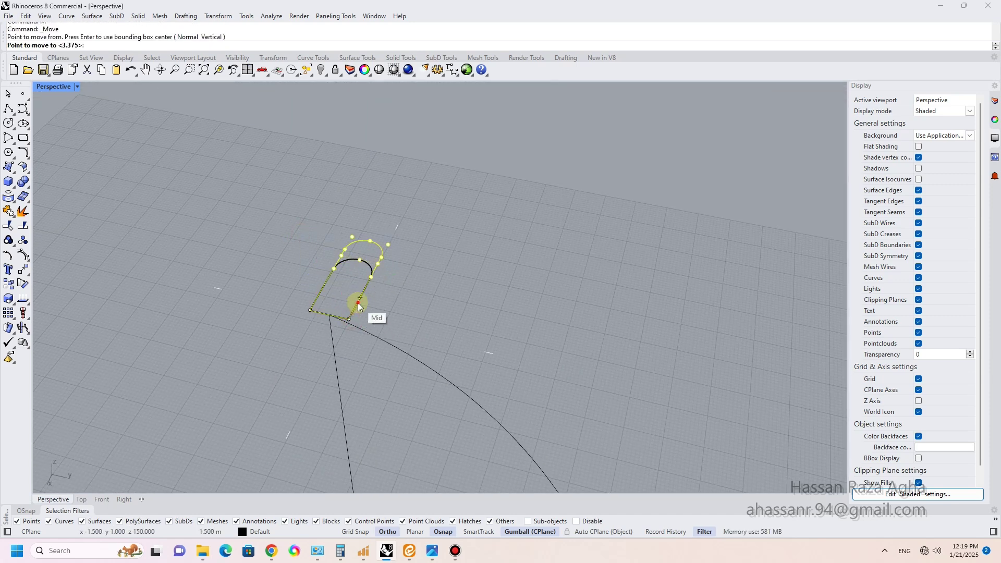
click(360, 301)
key(Escape)
Sweep the bottom and top cross-sections along the spiral curve with a one-rail sweep.
scroll(360, 294, down, 7)
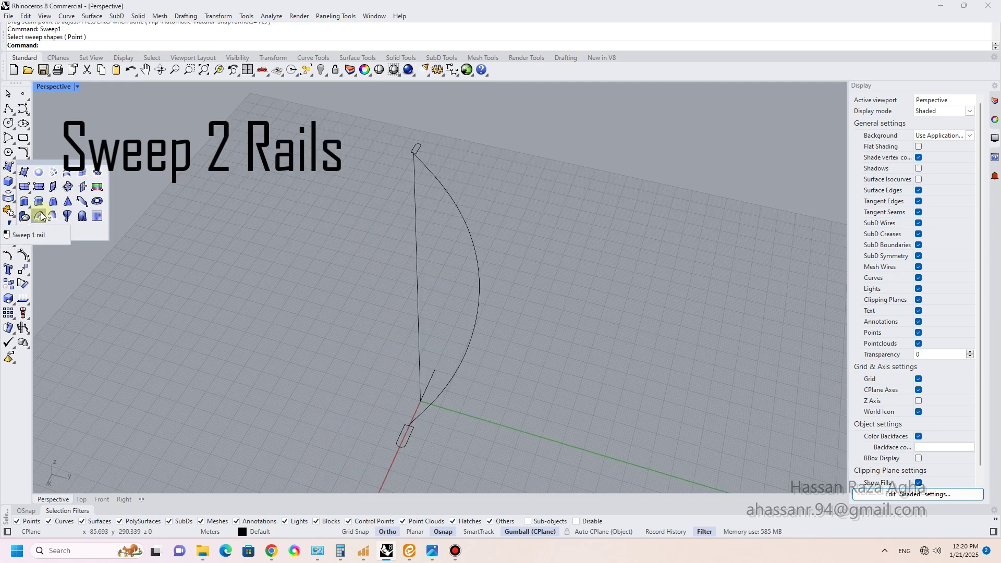
click(41, 215)
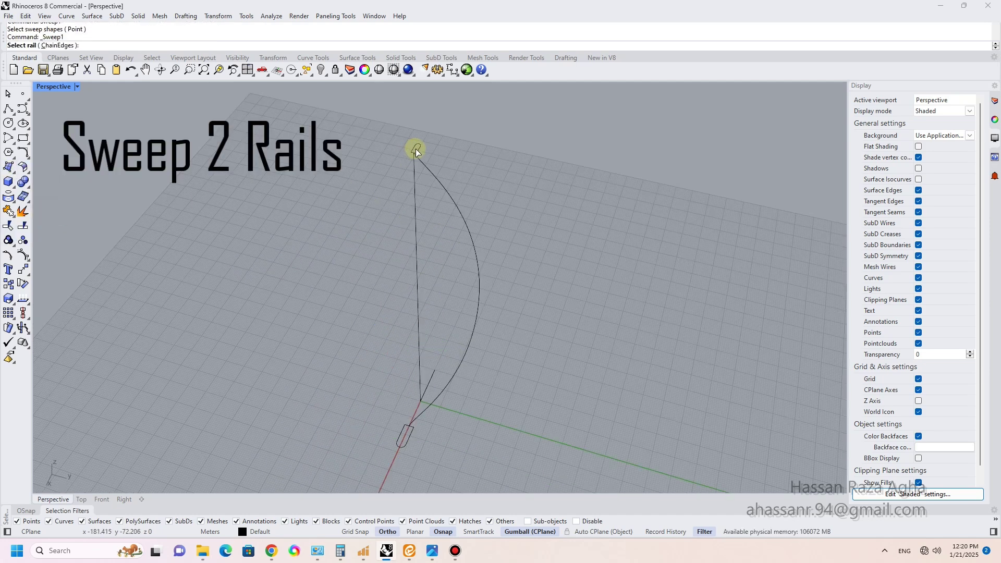
click(436, 172)
key(Return)
key(Return)
click(435, 170)
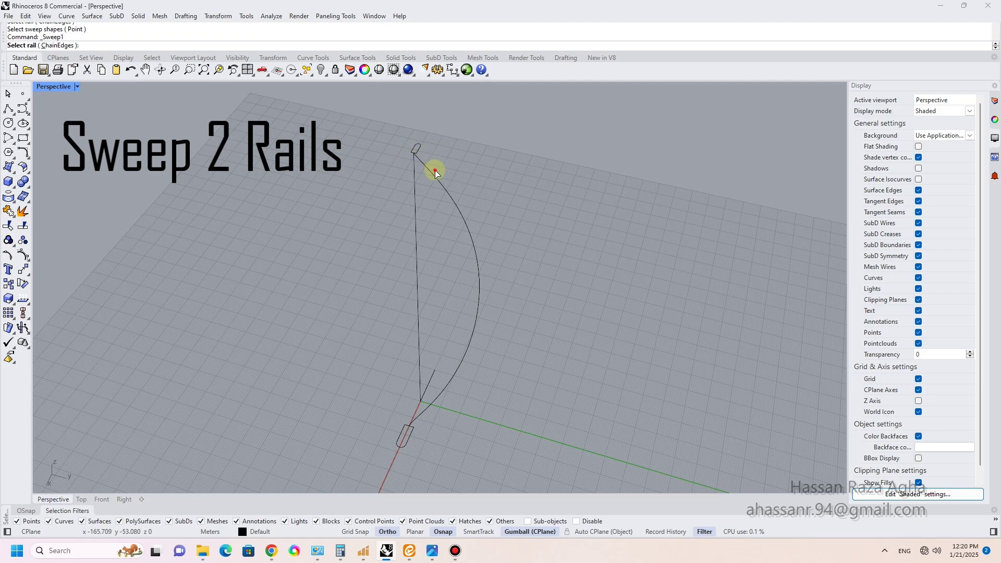
click(420, 147)
key(Return)
key(Return)
right_drag(463, 442, 495, 364)
key(Return)
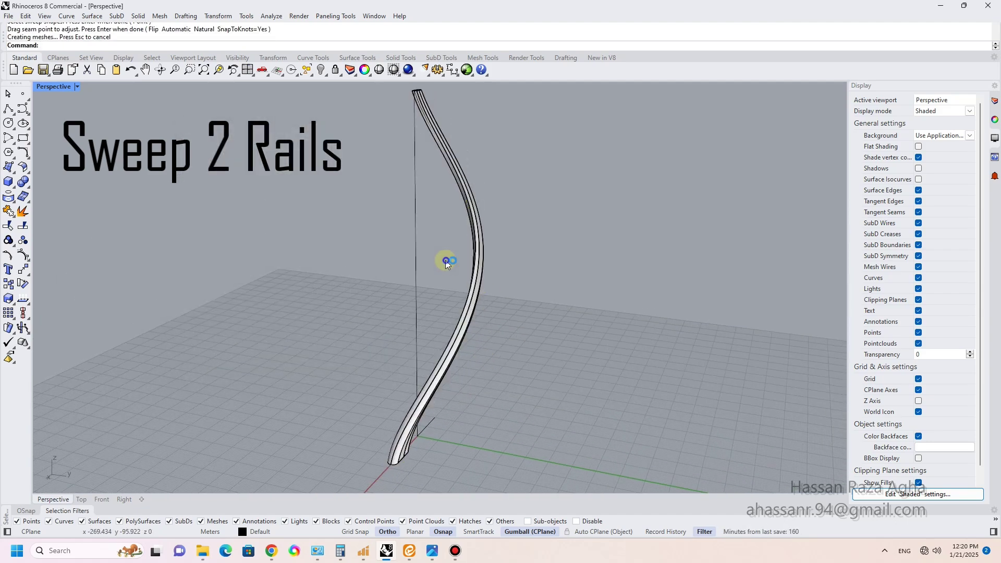
Try a polar array of the swept strip around the vertical axis and undo it.
right_drag(447, 257, 476, 260)
click(483, 323)
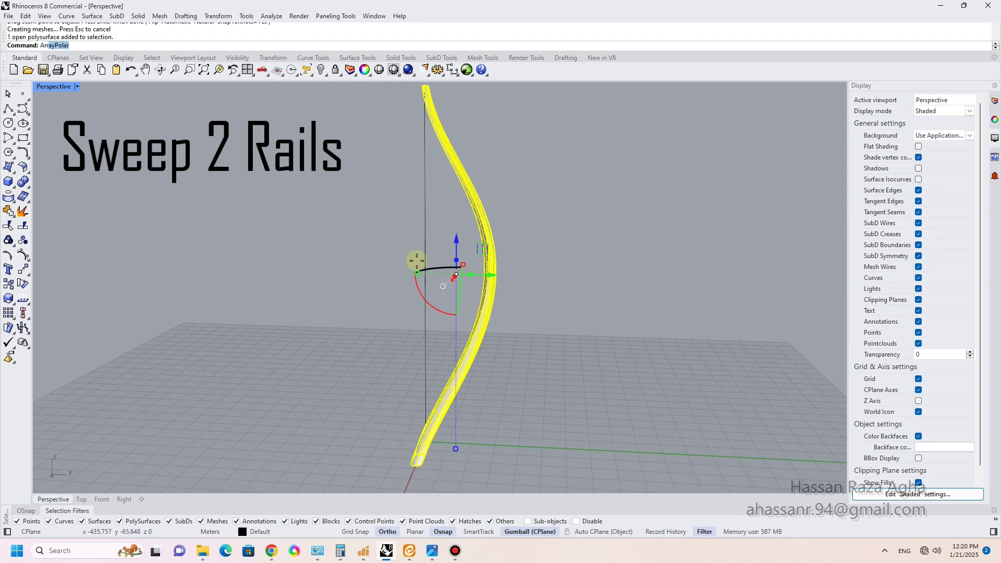
key(Return)
key(Return)
key(Return)
key(Return)
key(Return)
scroll(410, 256, down, 5)
right_drag(409, 258, 447, 150)
scroll(442, 246, up, 7)
scroll(393, 245, down, 3)
key(ctrl+z)
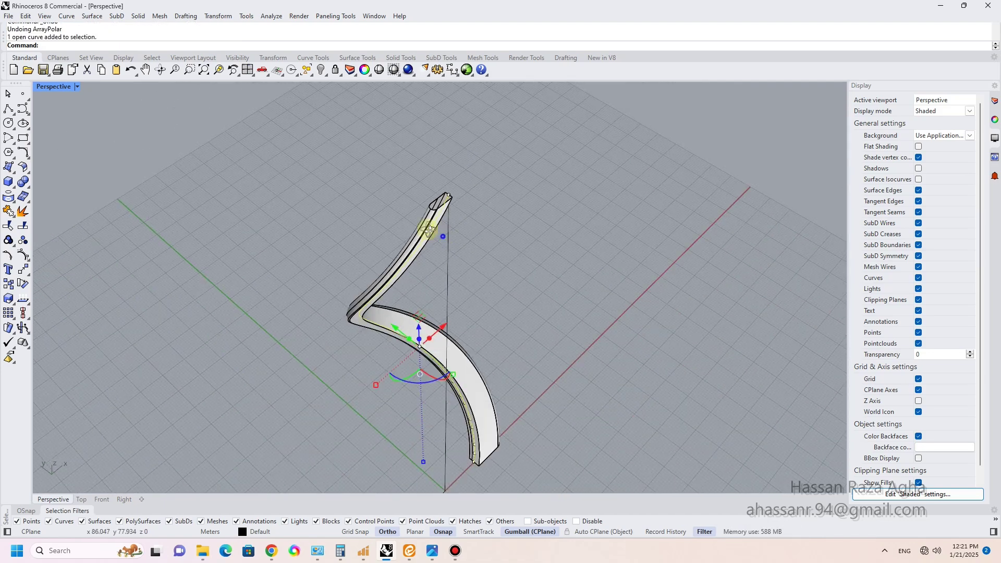
Copy the spiral rail curve 50 m along the positive X axis.
right_drag(429, 229, 496, 217)
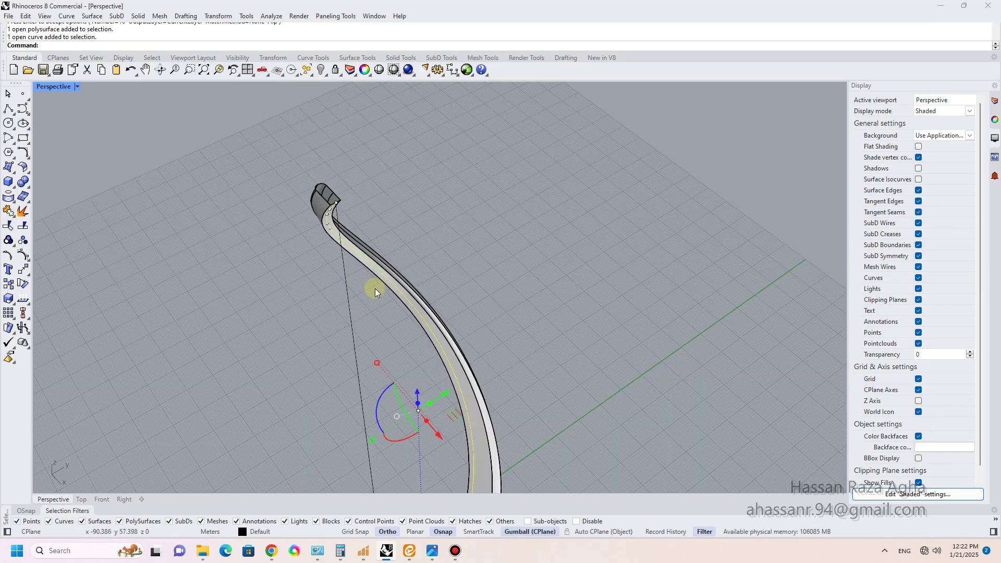
right_drag(374, 289, 401, 284)
scroll(499, 302, down, 5)
click(382, 282)
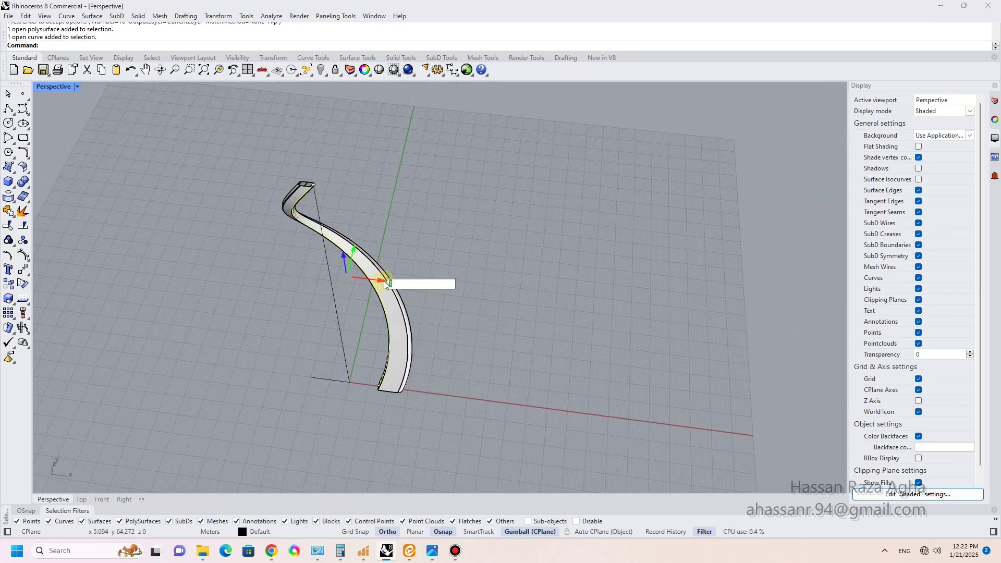
text(50)
key(Return)
Rebuild the offset spiral curve with 10 control points at degree 3.
click(27, 156)
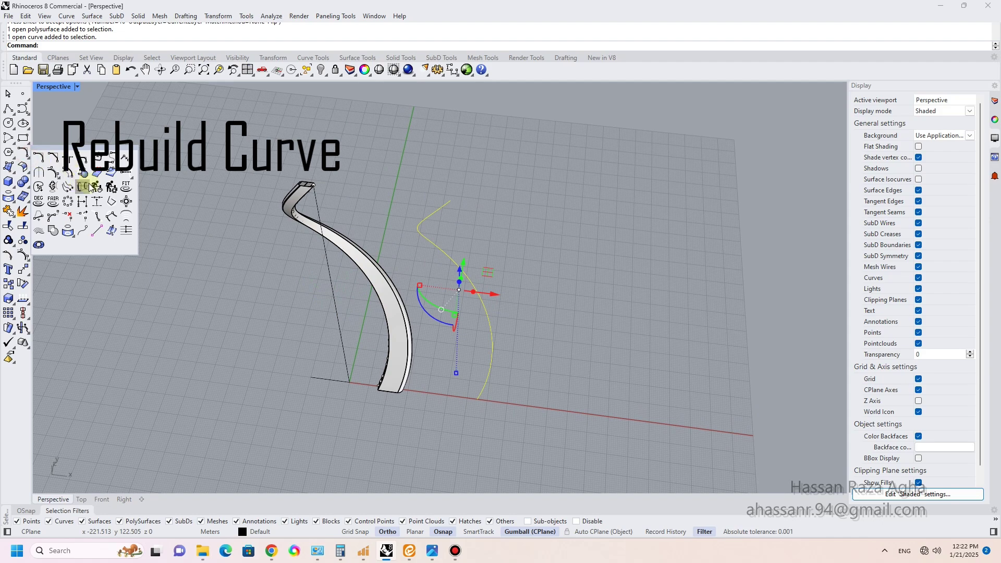
click(94, 188)
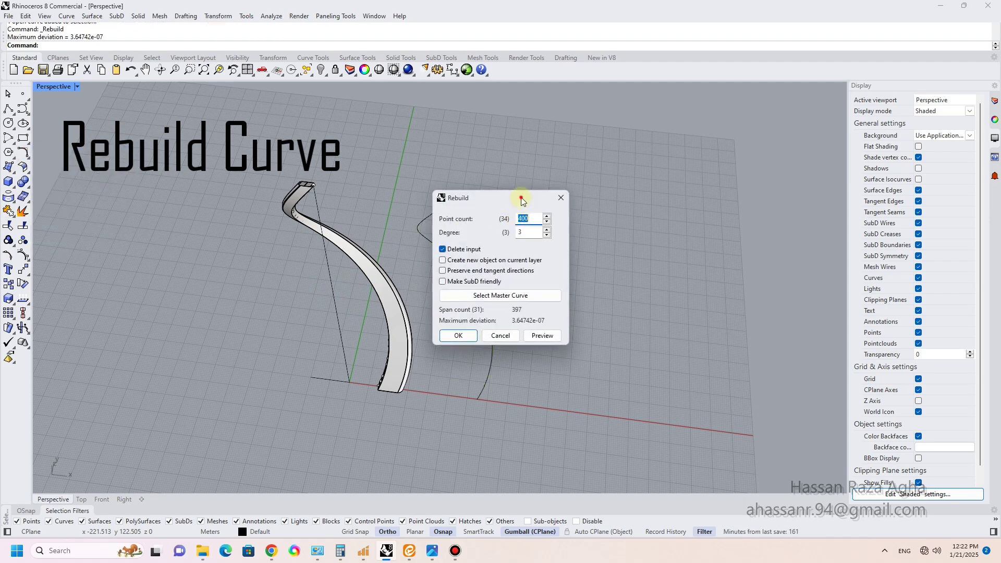
drag(522, 201, 645, 190)
text(10)
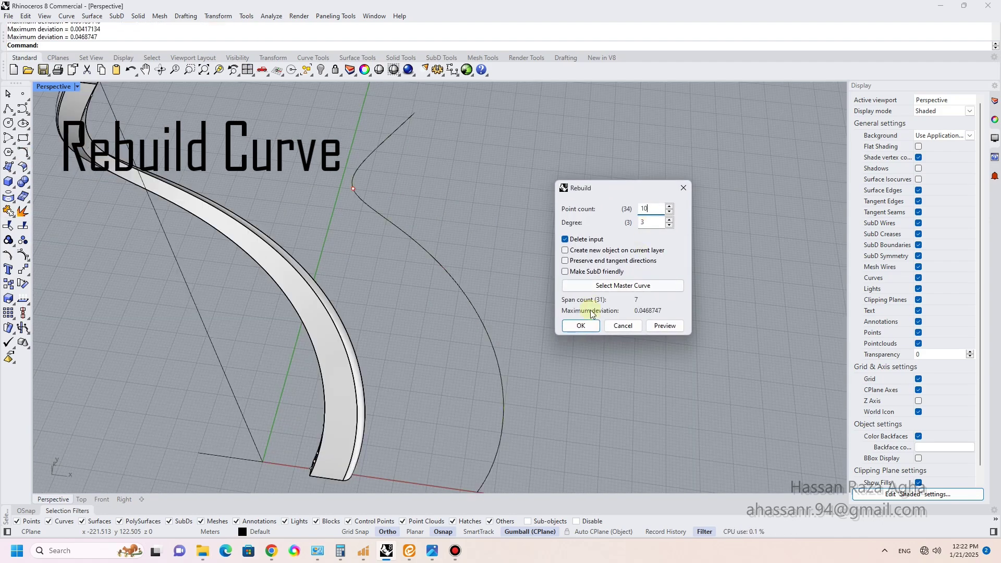
click(583, 324)
Copy the vertical axis line 50 m along the positive X axis, beside the rebuilt spiral.
scroll(475, 280, down, 5)
click(333, 311)
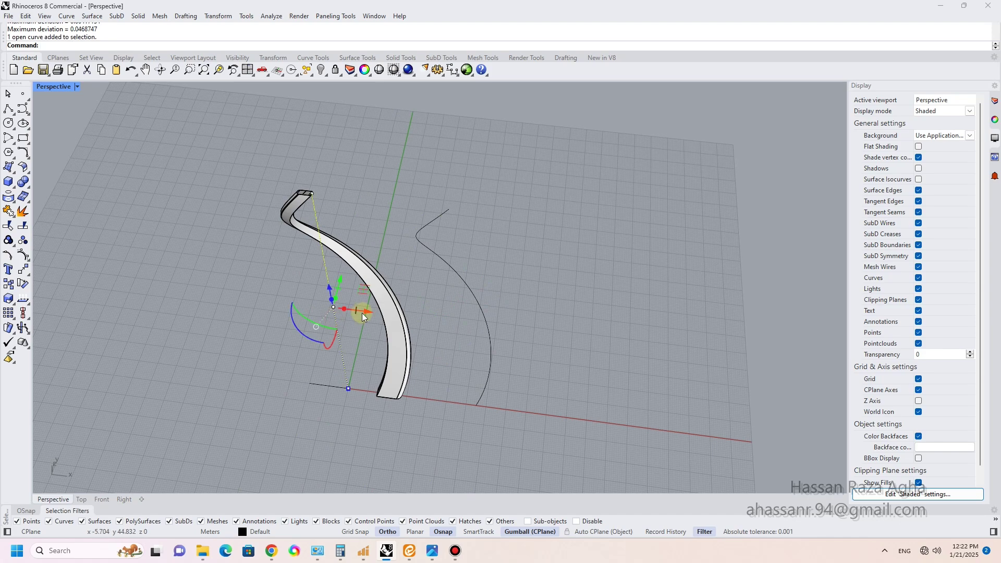
alt+click(364, 312)
text(50)
key(Return)
Create 10 tween curves between the rebuilt spiral and the copied vertical line, with the curve direction flipped.
click(518, 276)
click(468, 286)
shift+click(446, 282)
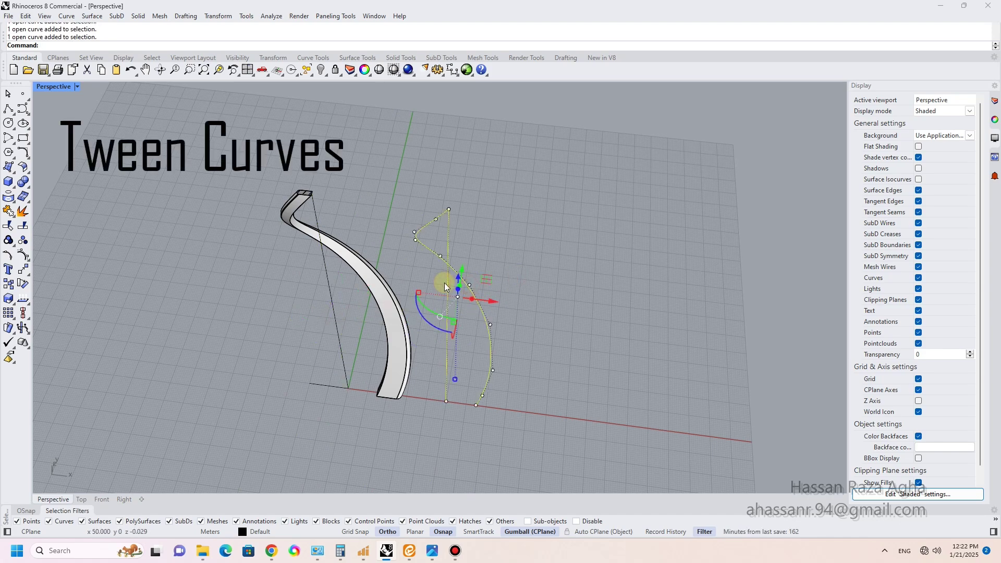
text(TweenCurves)
key(Return)
scroll(501, 275, up, 5)
right_drag(500, 275, 429, 279)
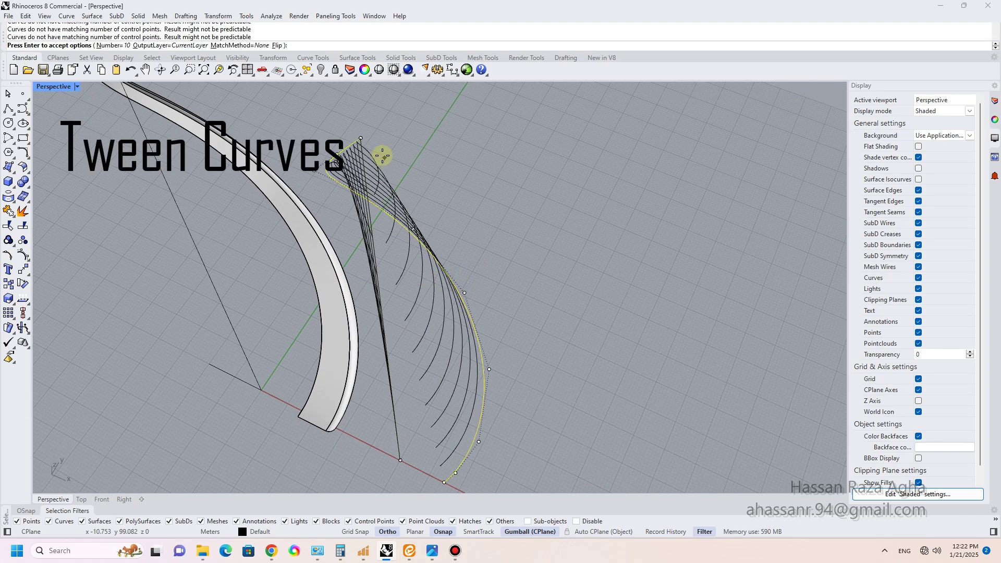
click(276, 45)
right_drag(482, 222, 538, 203)
key(Return)
Group the ten tween curves, leaving out the spiral and the vertical line that bound them.
right_drag(538, 203, 398, 156)
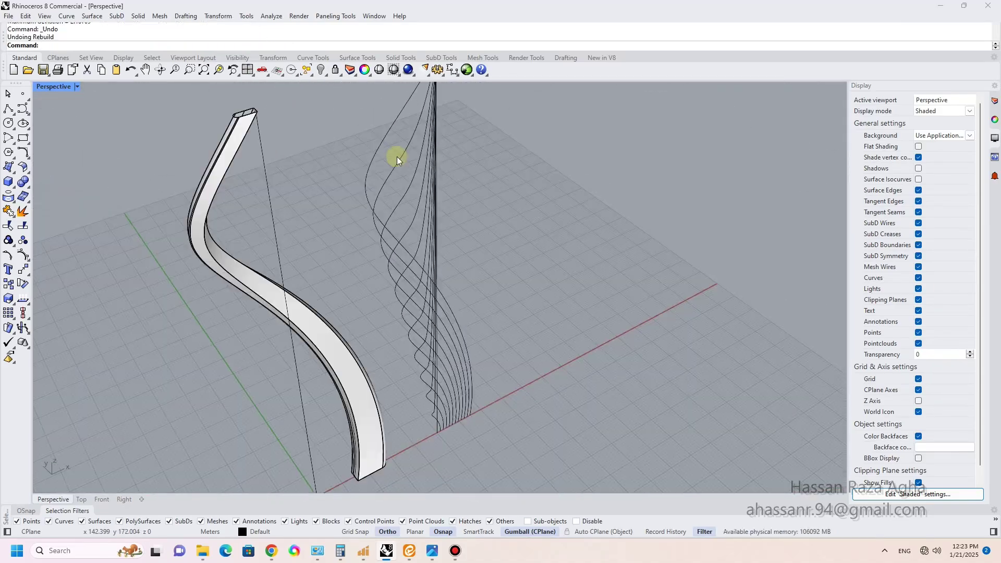
click(397, 157)
shift+click(410, 186)
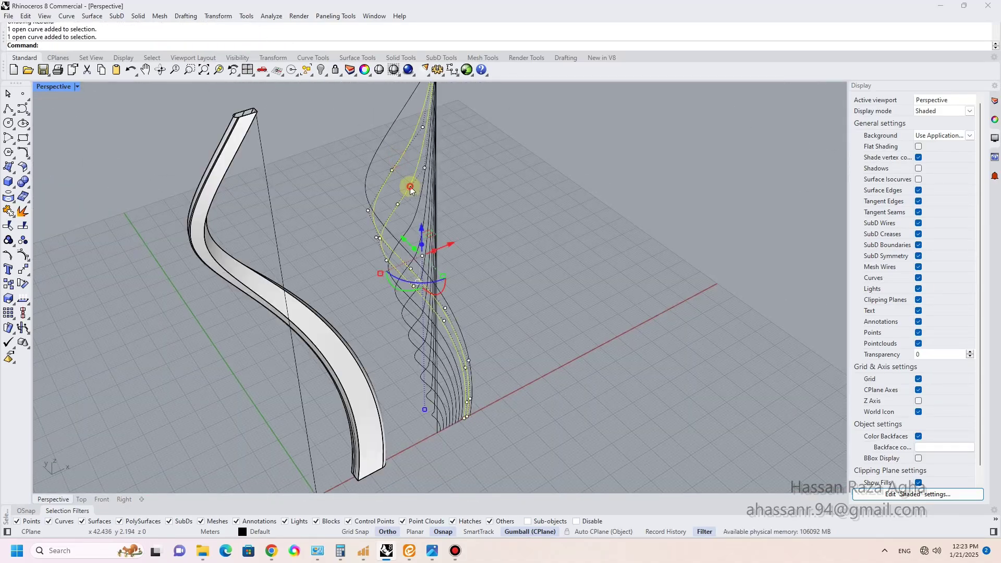
shift+click(420, 207)
right_drag(419, 207, 424, 213)
scroll(419, 215, up, 5)
right_drag(396, 298, 380, 255)
shift+click(368, 249)
shift+click(369, 276)
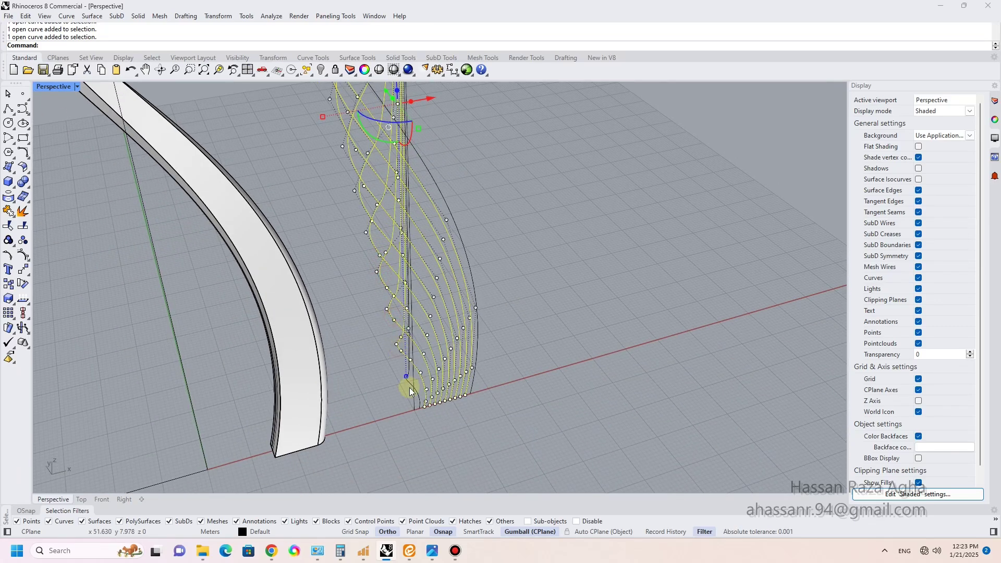
key(ctrl+g)
Move the grouped tween curves -50 m along X to the inner side of the swept strip.
scroll(406, 354, down, 5)
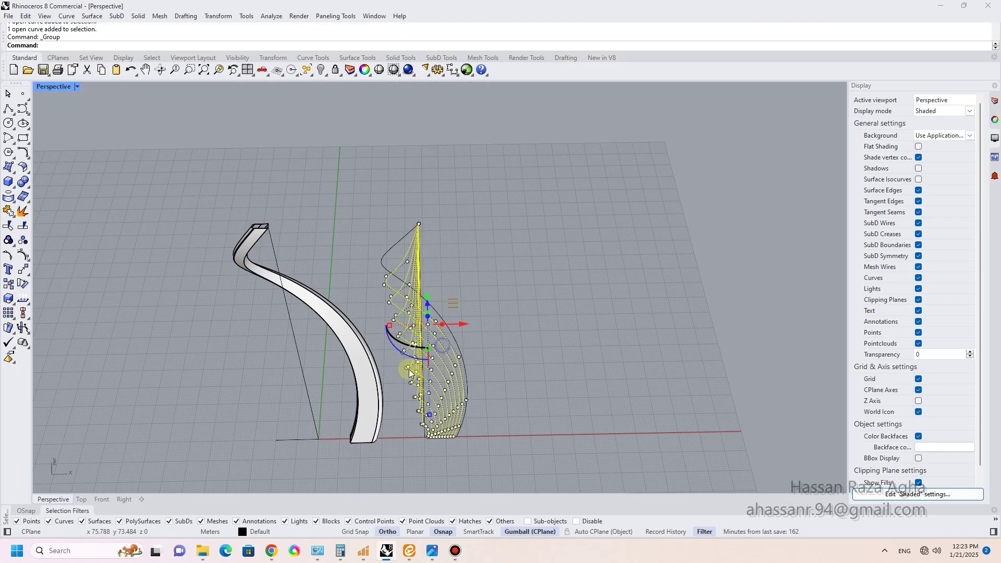
click(466, 324)
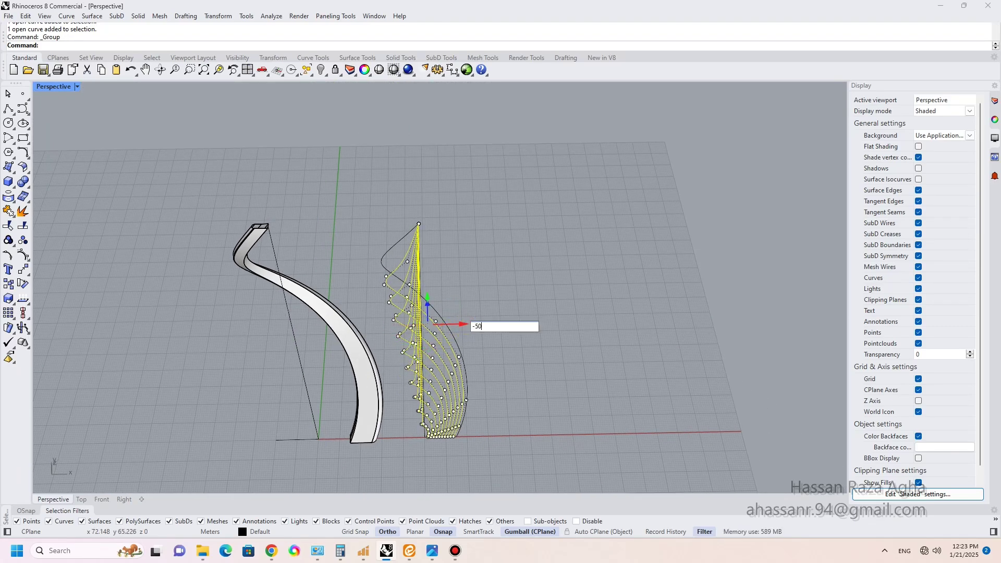
text(-50)
key(Return)
shift+right_drag(361, 370, 373, 348)
scroll(397, 310, up, 3)
click(425, 267)
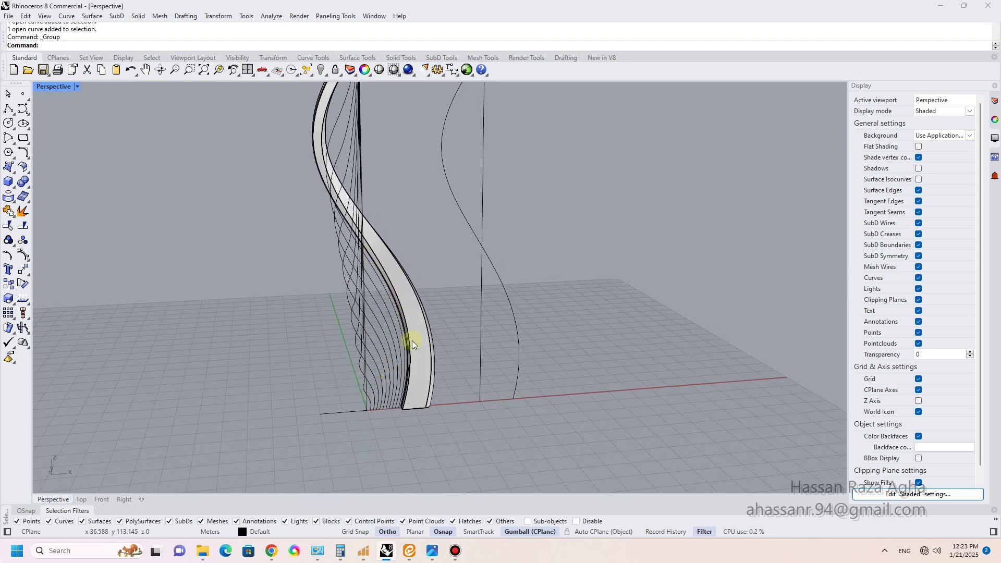
Try piping the grouped tween curves with a 0.1 m radius and undo it.
click(395, 390)
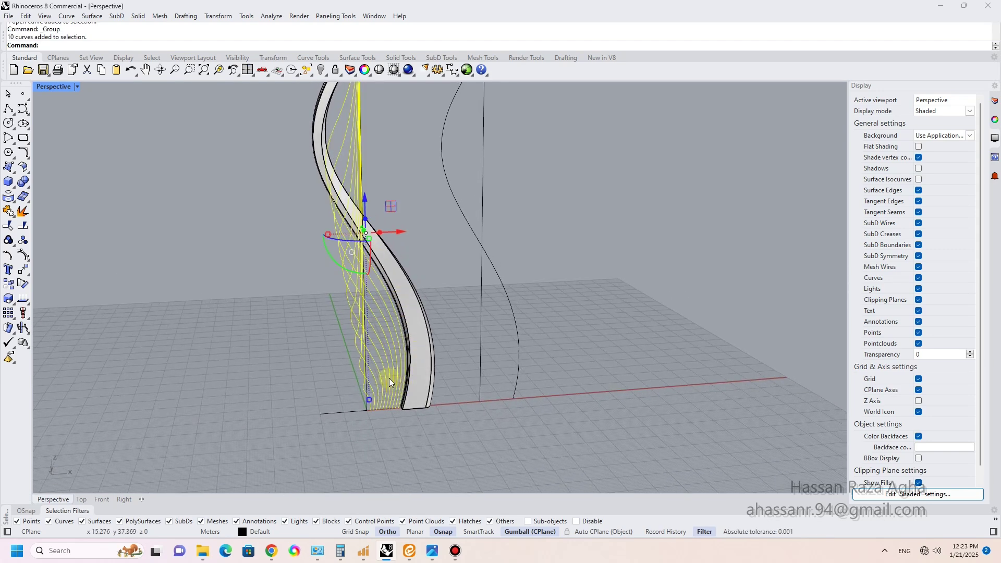
scroll(389, 380, up, 3)
click(17, 200)
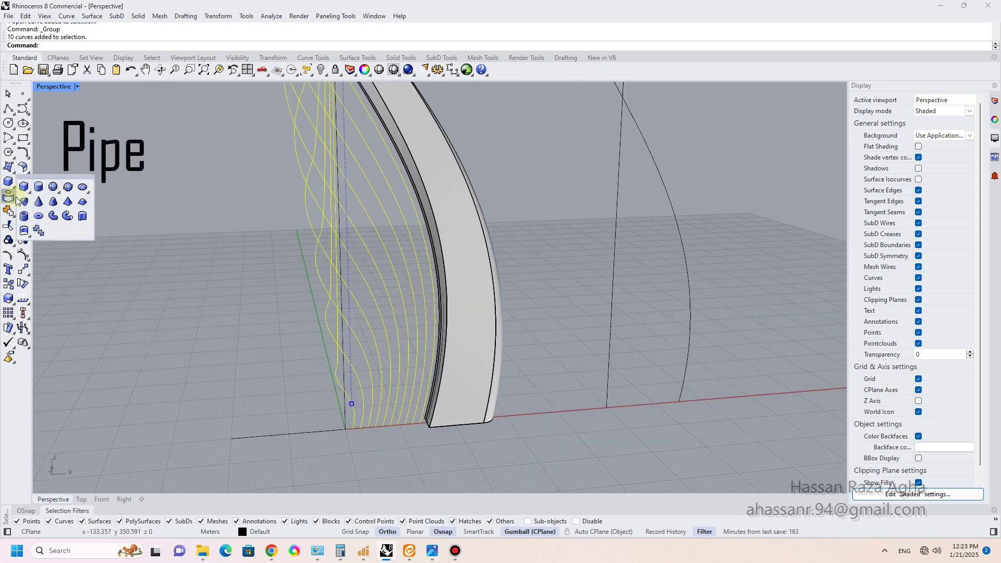
click(67, 216)
text(.1)
right_click(189, 242)
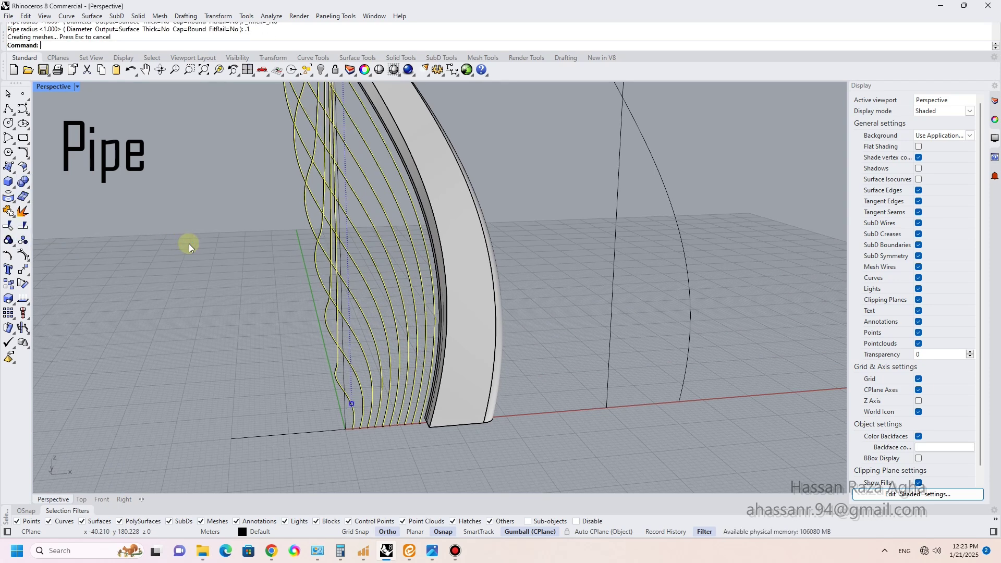
key(ctrl+z)
Pipe the grouped tween curves with a 0.2 m radius.
right_click(189, 243)
text(.)
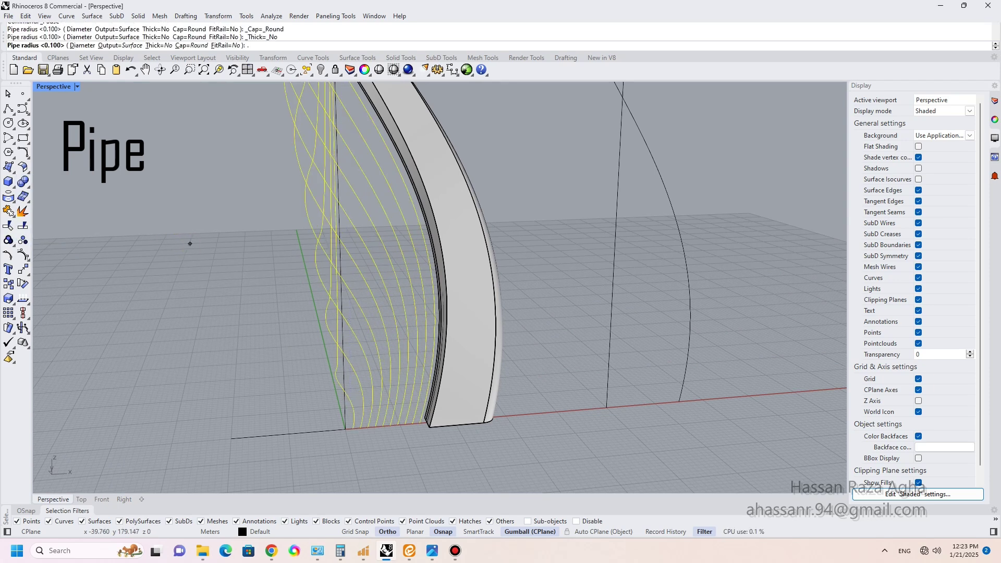
text(2)
right_click(190, 244)
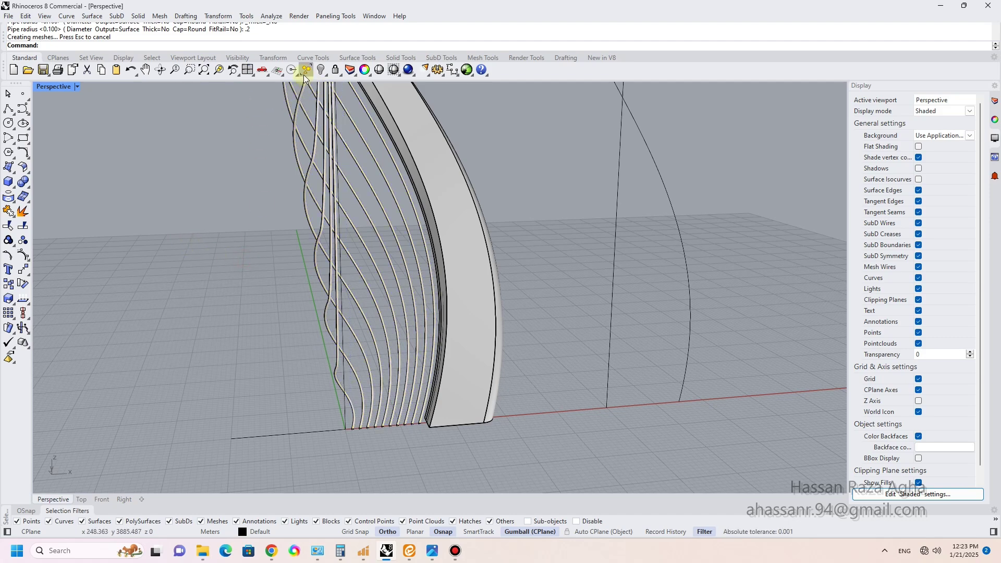
Select the newly created pipes and group them.
middle_click(298, 73)
click(305, 169)
key(ctrl+g)
click(269, 205)
Polar-array the pipe group and the swept strip around the central vertical line, with 4 items over 360 degrees.
scroll(339, 245, down, 5)
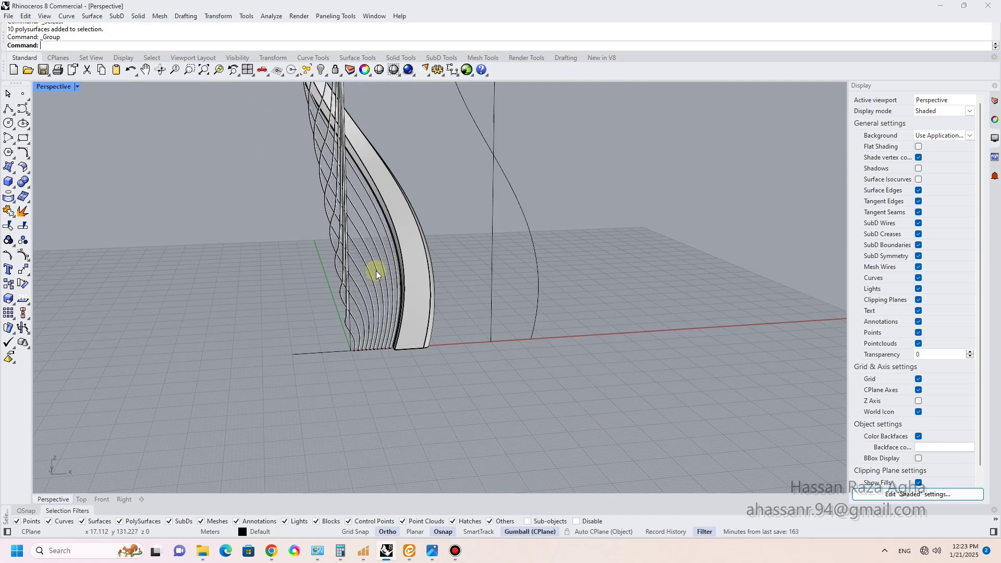
mouse_move(377, 270)
right_down()
mouse_move(341, 253)
mouse_move(373, 271)
right_up()
scroll(373, 270, up, 3)
click(373, 271)
shift+click(463, 293)
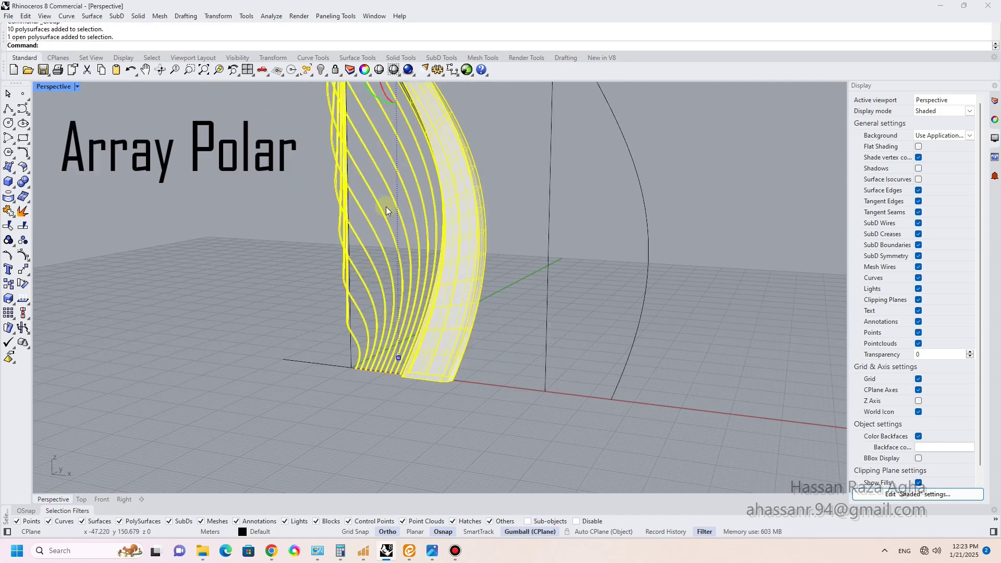
right_drag(386, 207, 338, 253)
text(Ar)
key(Return)
click(387, 286)
scroll(362, 286, down, 2)
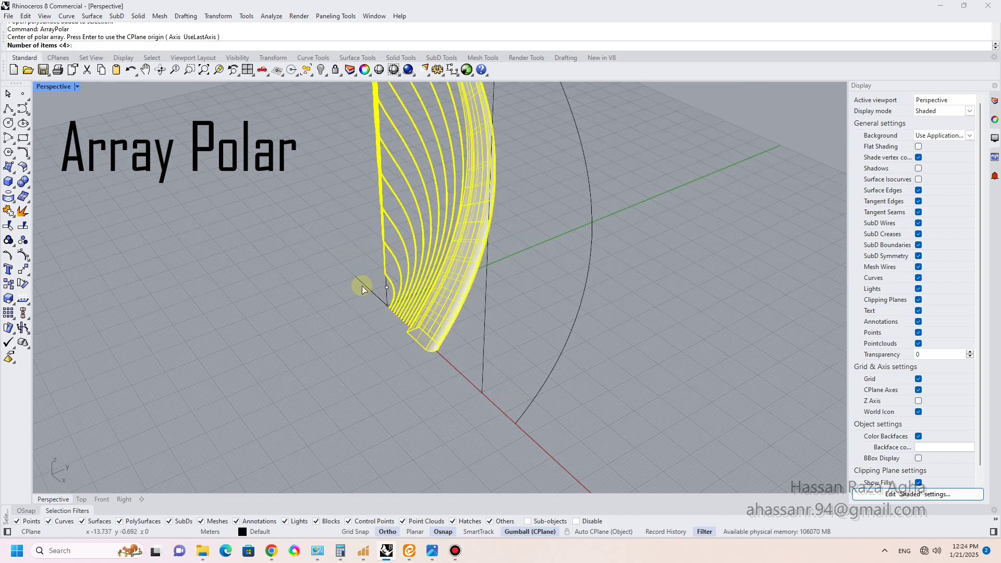
key(Return)
key(Return)
key(Return)
Copy the complete tower along the negative X axis, clear of the original.
mouse_move(417, 259)
right_down()
mouse_move(398, 192)
mouse_move(397, 210)
mouse_move(368, 224)
mouse_move(370, 258)
mouse_move(351, 240)
mouse_move(369, 253)
right_up()
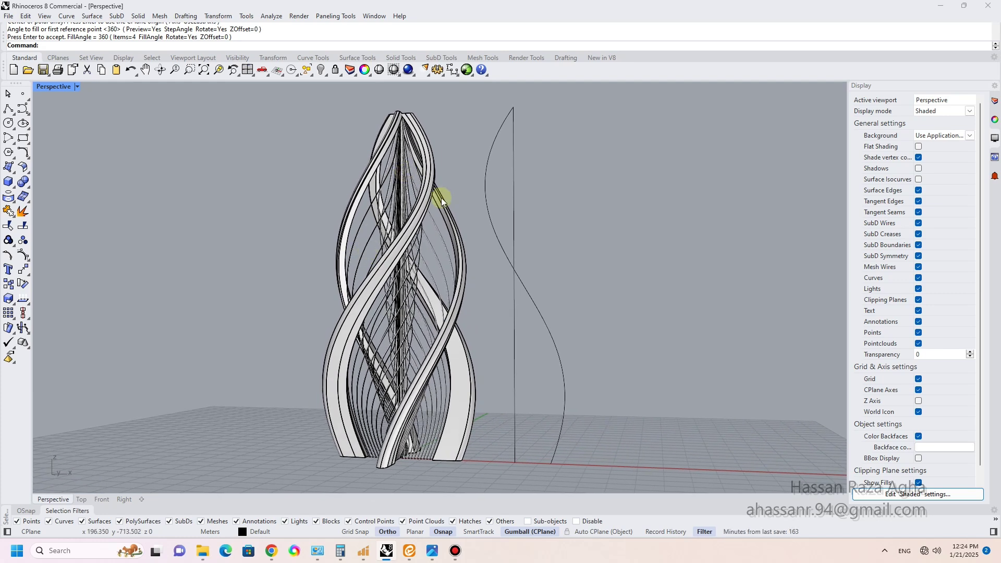
drag(312, 436, 313, 434)
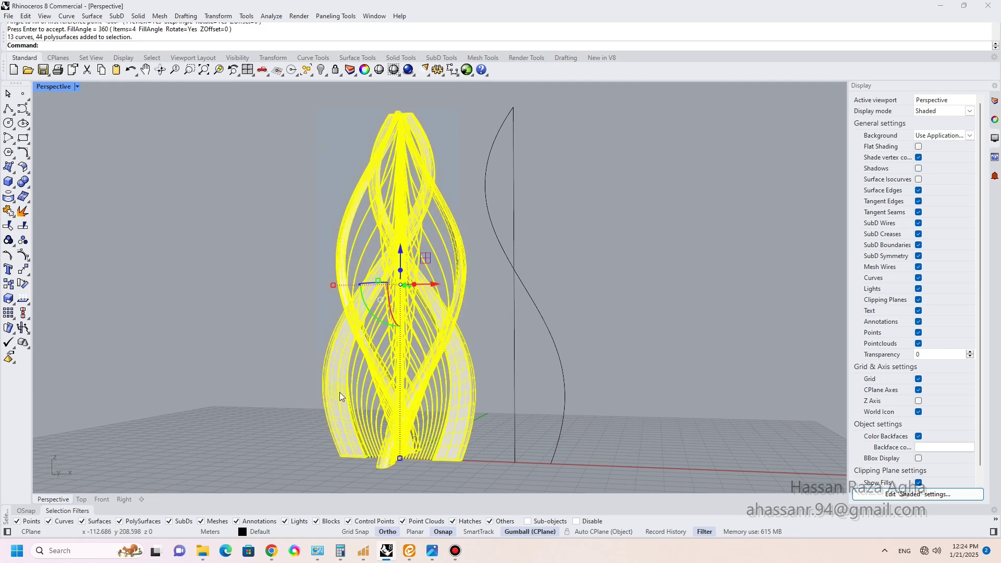
scroll(474, 287, down, 5)
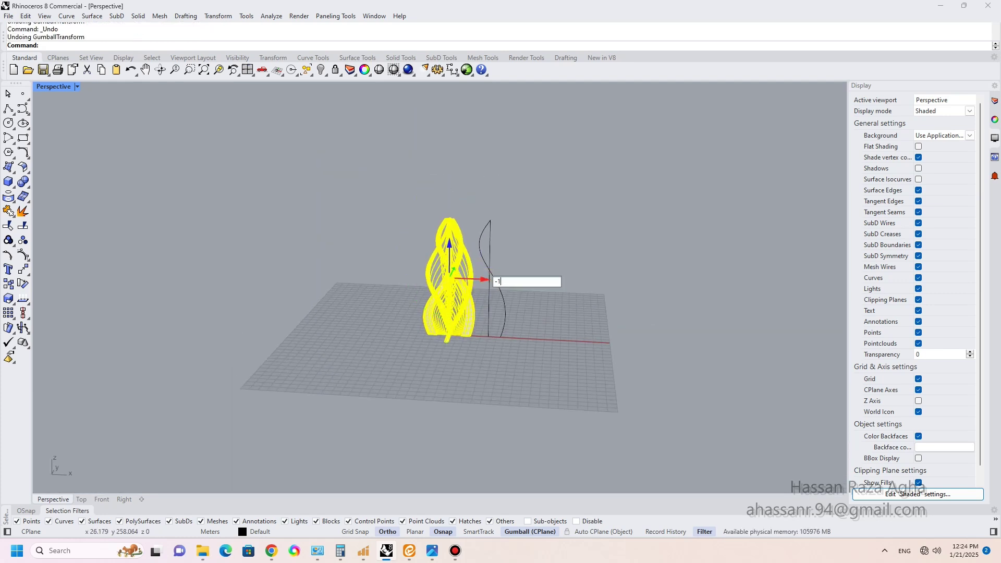
key(Return)
scroll(383, 353, up, 6)
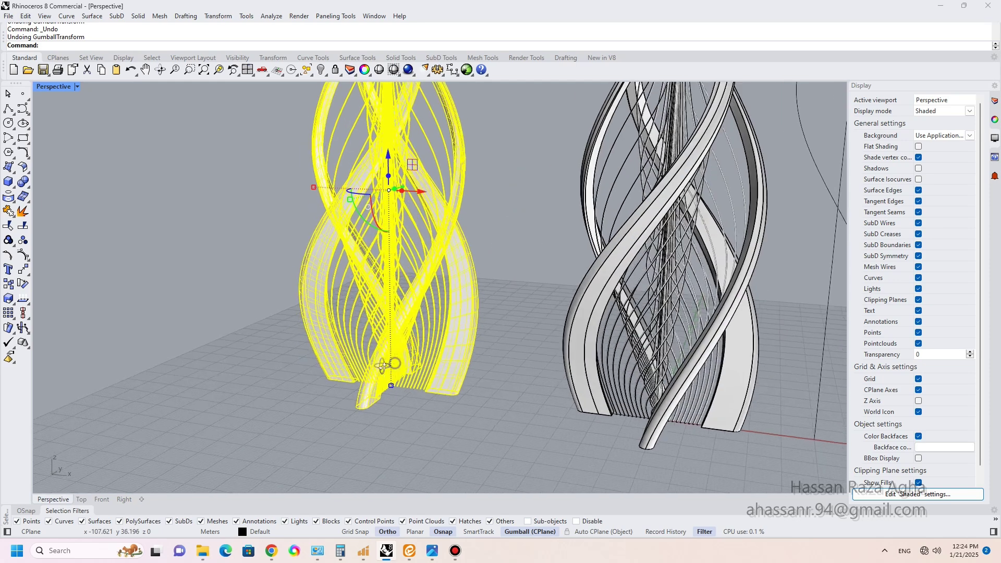
Scale the copied tower along its vertical axis to make it taller than the original.
click(390, 385)
key(Return)
scroll(409, 381, down, 8)
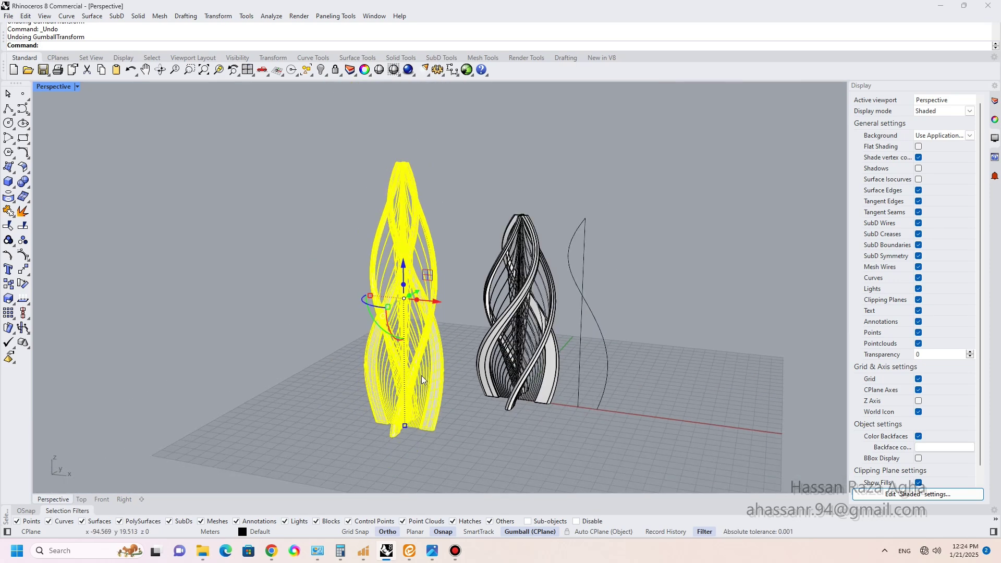
Hide the original tower together with its spiral and vertical construction curves.
drag(466, 182, 637, 428)
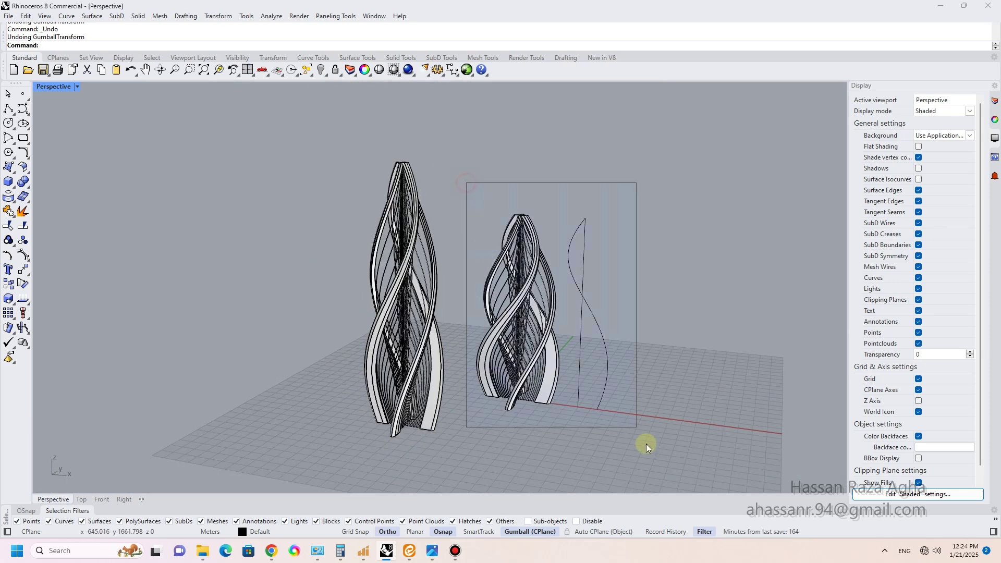
click(322, 71)
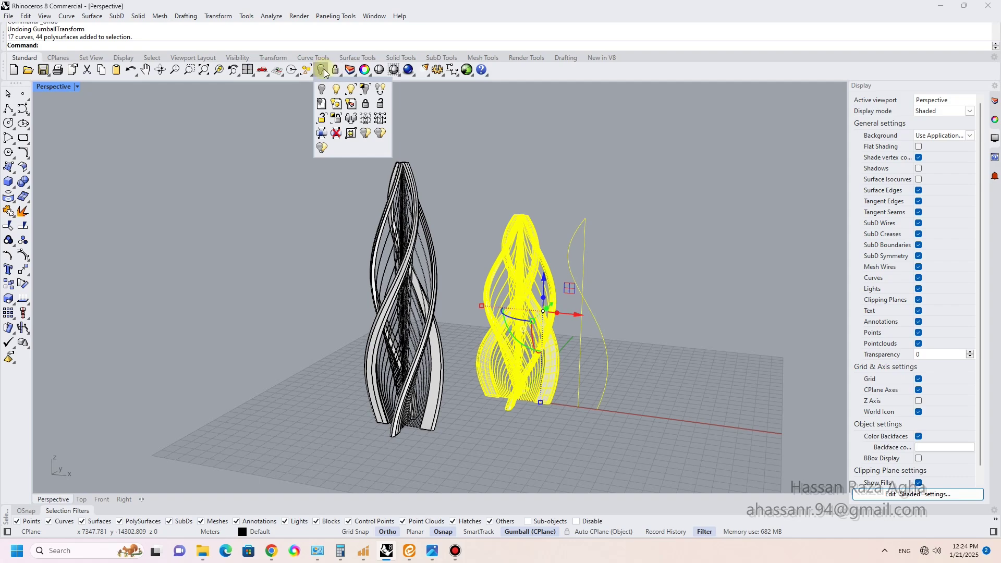
click(321, 89)
Move the whole stretched tower from the centre point of its base to the origin at 0.
drag(334, 131, 482, 460)
scroll(415, 418, up, 5)
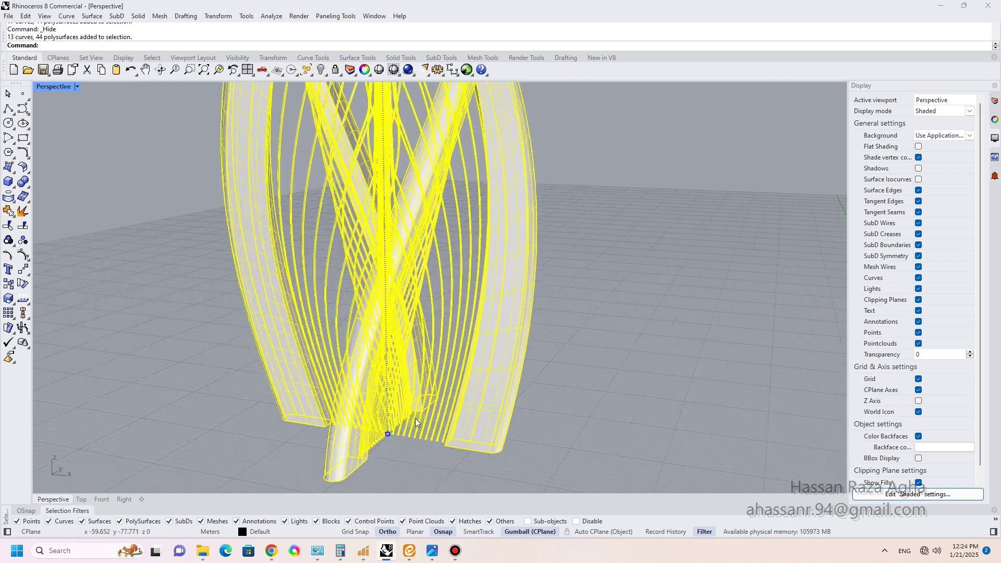
scroll(414, 418, up, 8)
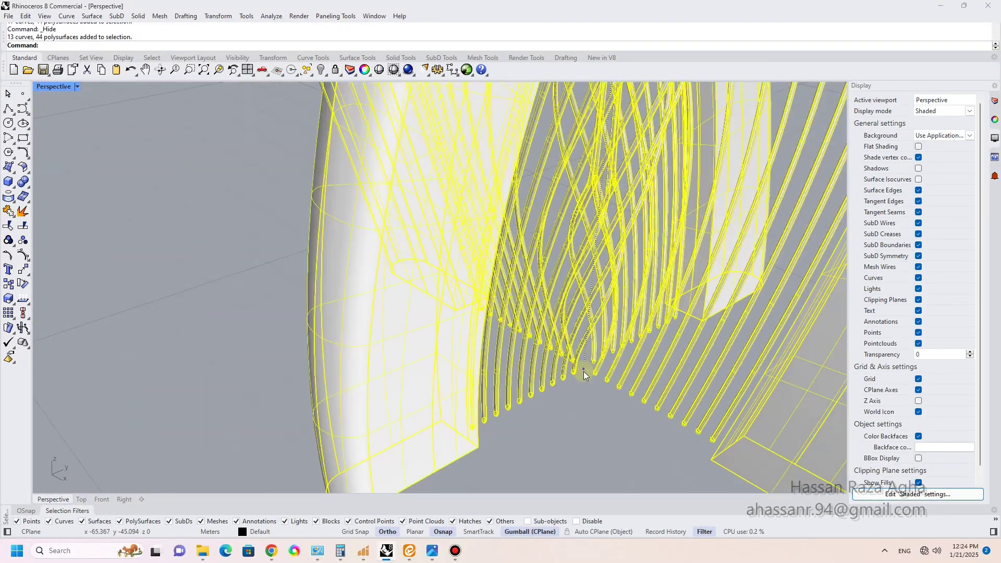
key(m)
key(Return)
click(473, 390)
text(0)
key(Return)
Frame the moved tower in the Perspective viewport, deselect it and switch the display mode to Arctic.
text(zs)
key(Return)
click(583, 339)
right_drag(482, 333, 450, 283)
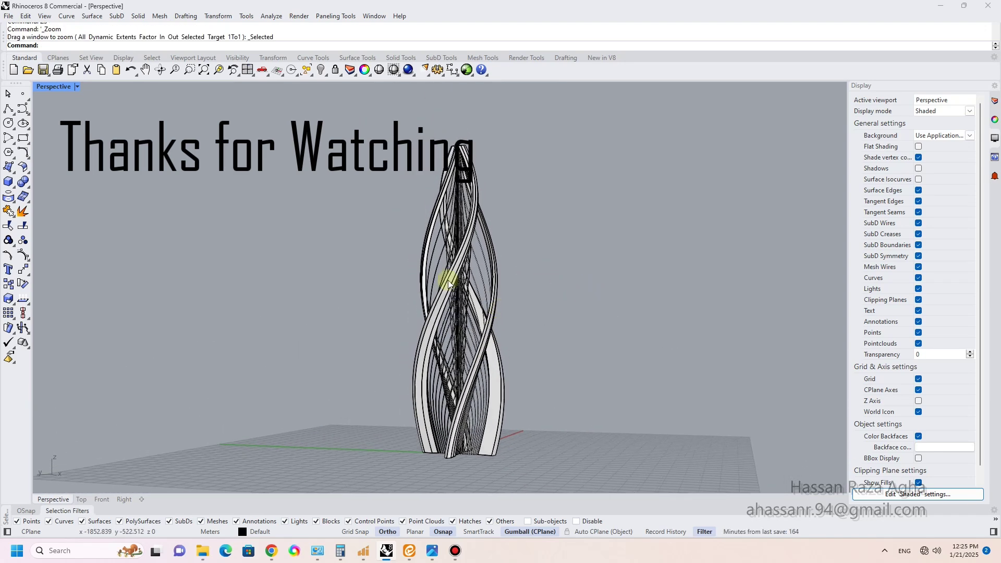
click(76, 87)
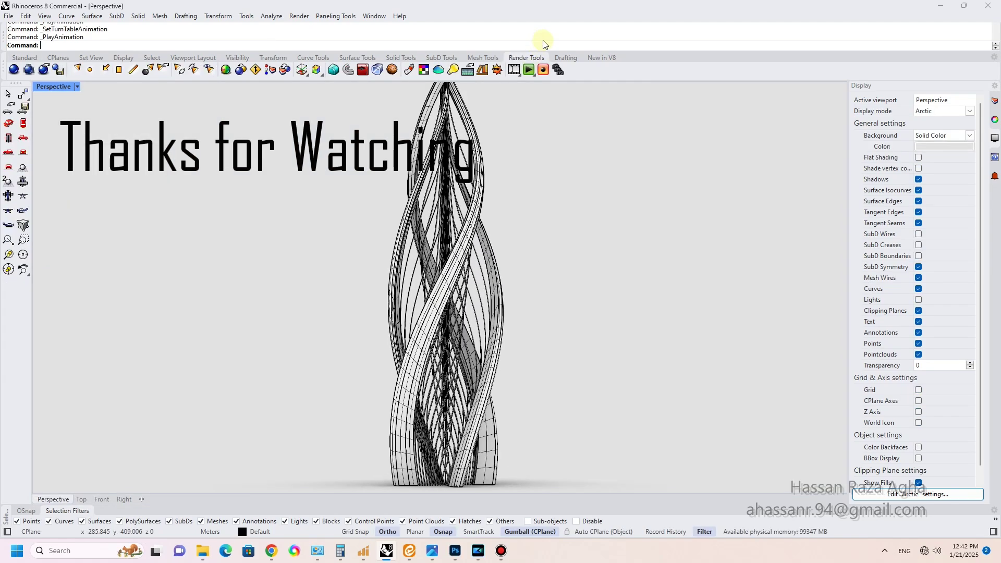